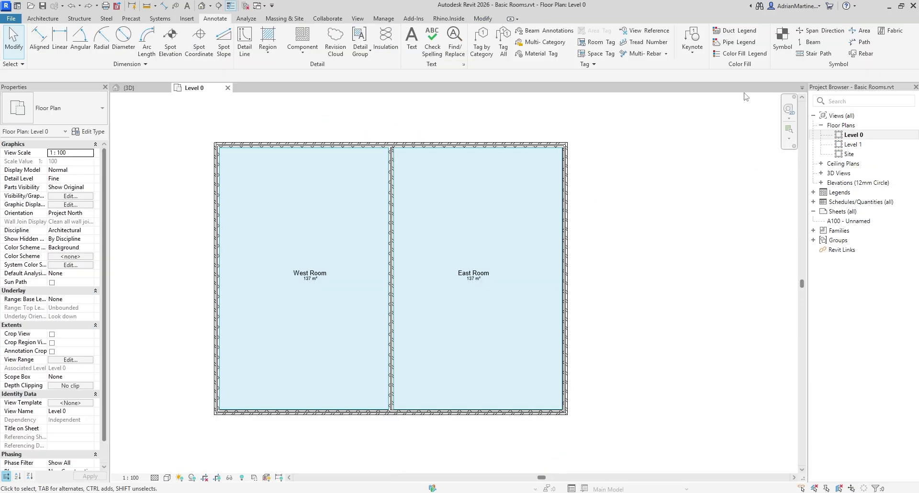
# - Place a colour fill legend right of the Level 0 plan and select the East and West Rooms
pyautogui.click(739, 53)
pyautogui.click(604, 243)
pyautogui.click(530, 364)
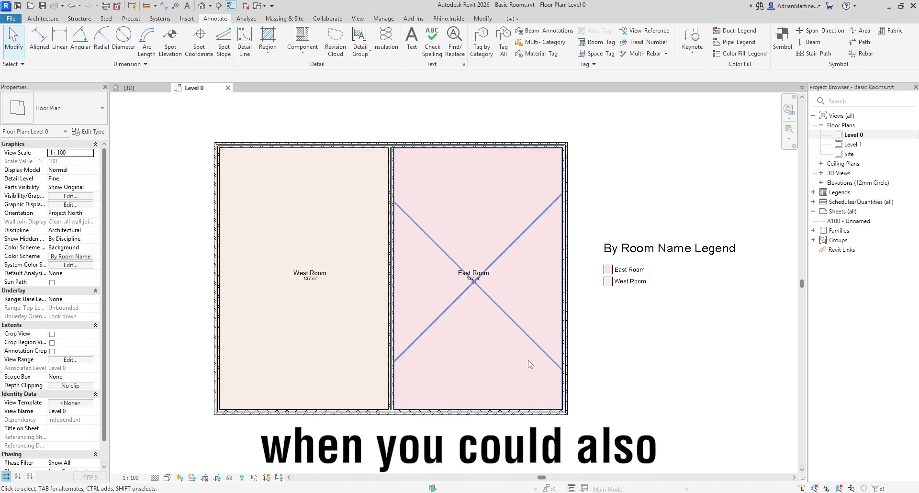
pyautogui.click(297, 297)
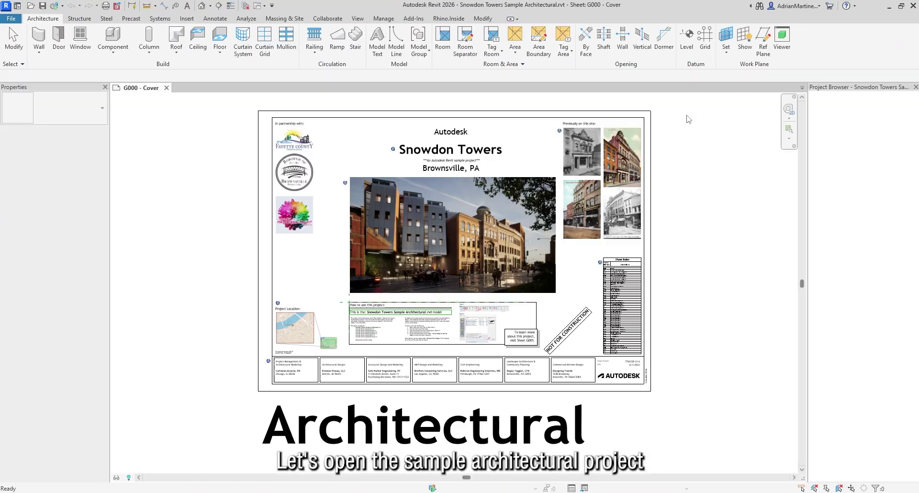
# - Open the Bleachers Schedule - Option Middle Stair and widen columns A, B, Material and Space per Person
pyautogui.click(858, 441)
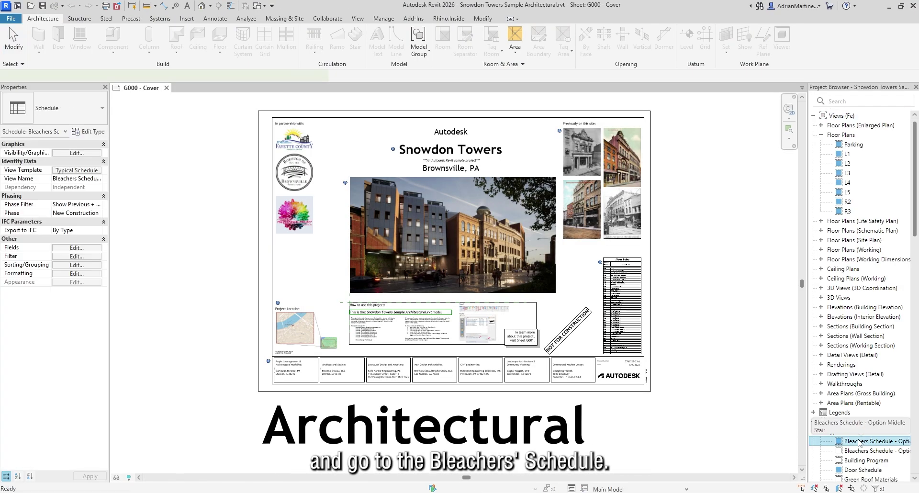
pyautogui.doubleClick(857, 441)
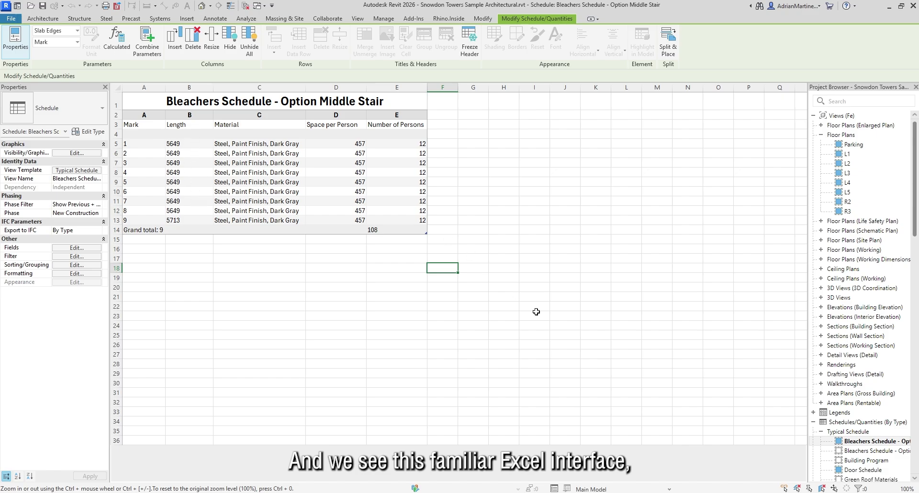
pyautogui.click(565, 344)
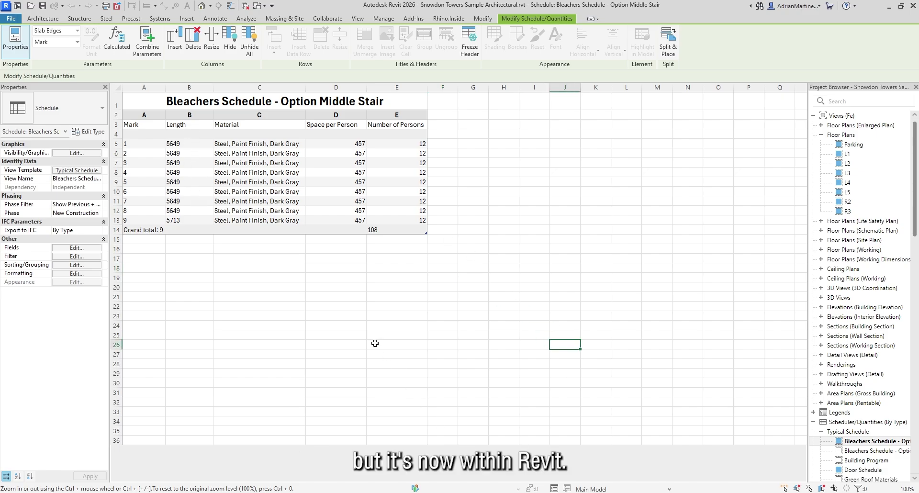
pyautogui.click(335, 268)
pyautogui.moveTo(165, 87); pyautogui.dragTo(233, 87)
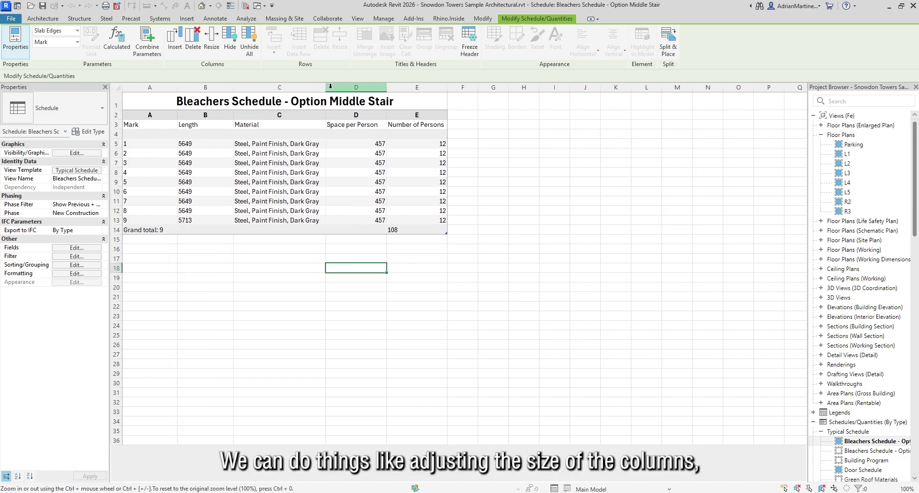
pyautogui.moveTo(326, 87); pyautogui.dragTo(336, 87)
pyautogui.moveTo(396, 87); pyautogui.dragTo(401, 87)
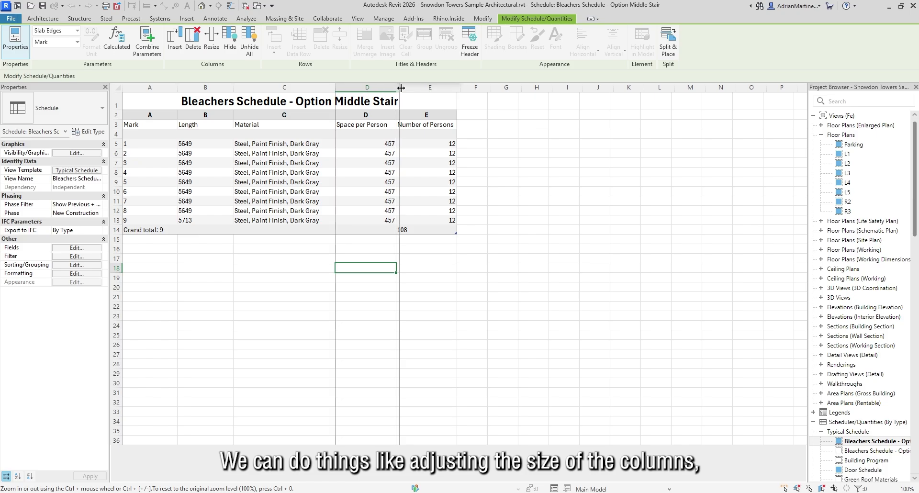
# - Insert a new column before Number of Persons with the header 'Total space'
pyautogui.rightClick(430, 89)
pyautogui.click(460, 168)
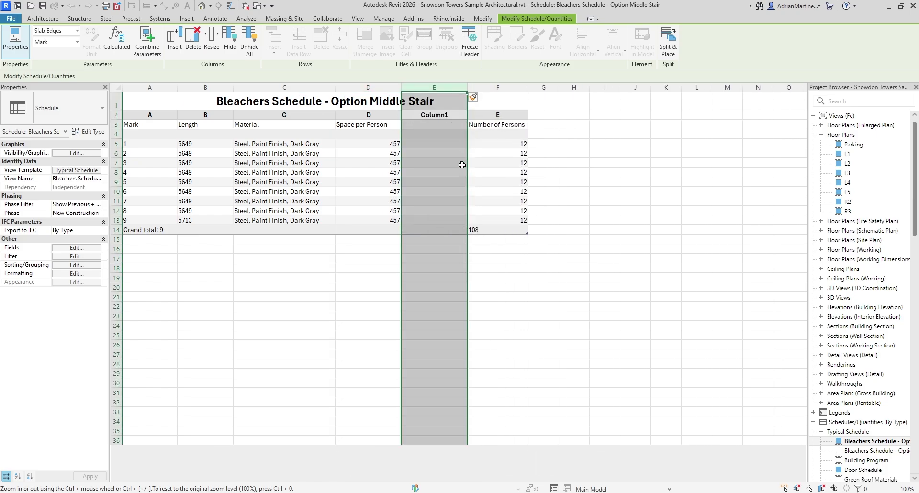
pyautogui.click(461, 165)
pyautogui.click(441, 116)
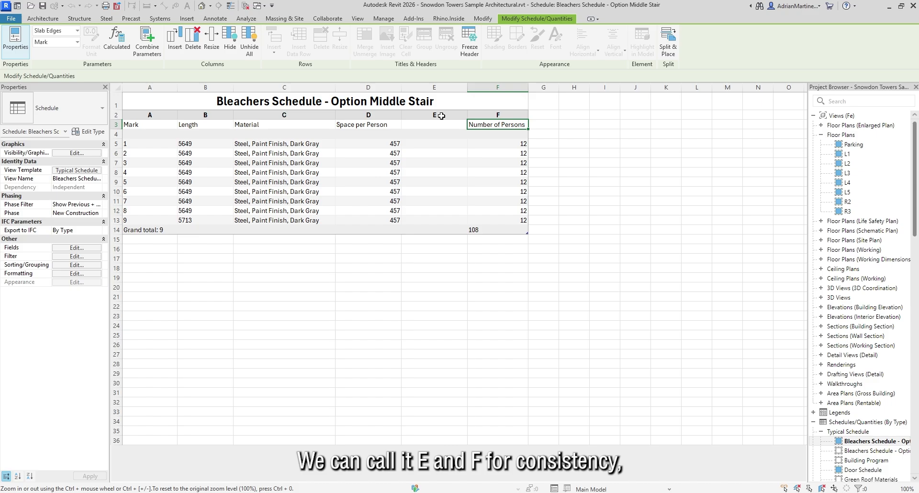
pyautogui.click(436, 125)
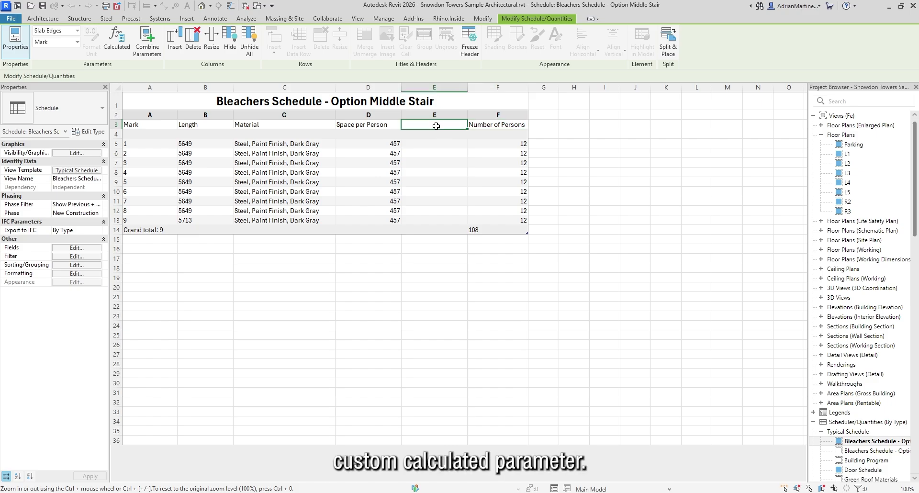
pyautogui.write('Tota')
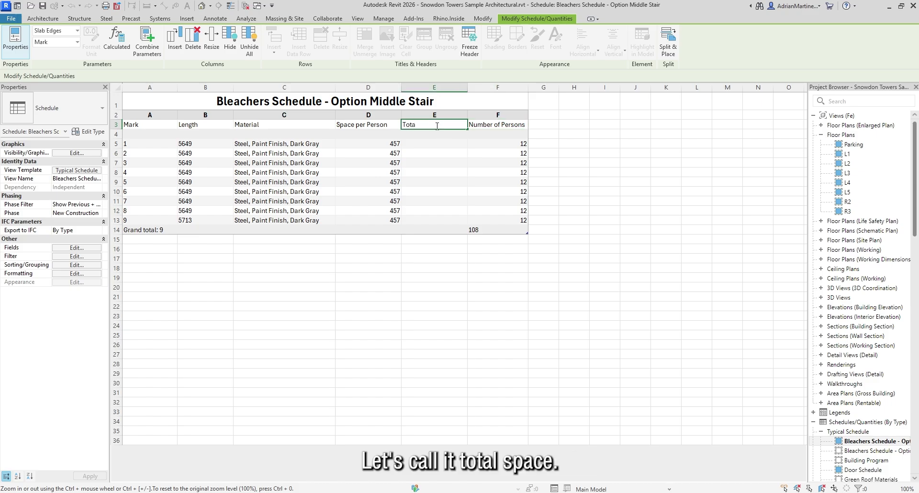
pyautogui.write('l space')
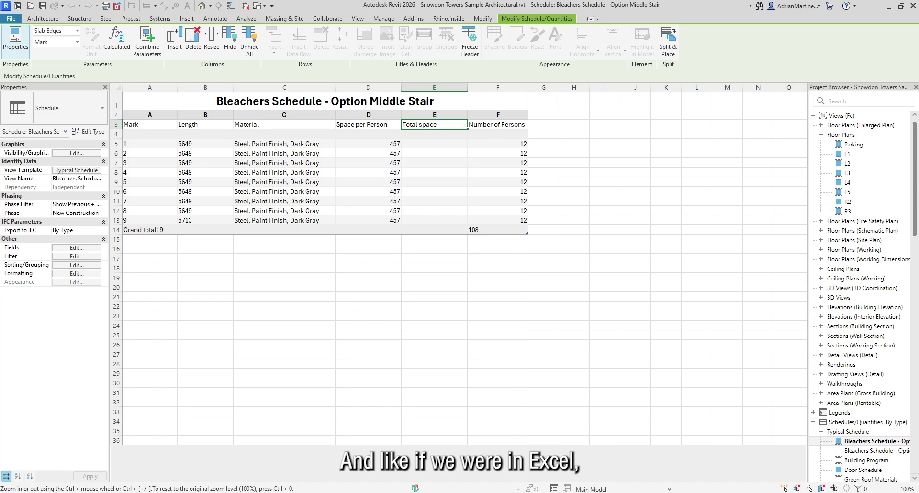
pyautogui.press('Return')
# - Enter the =D*F multiplication formula in row 5 and fill it down to row 13
pyautogui.write('=[@D]*[@F')
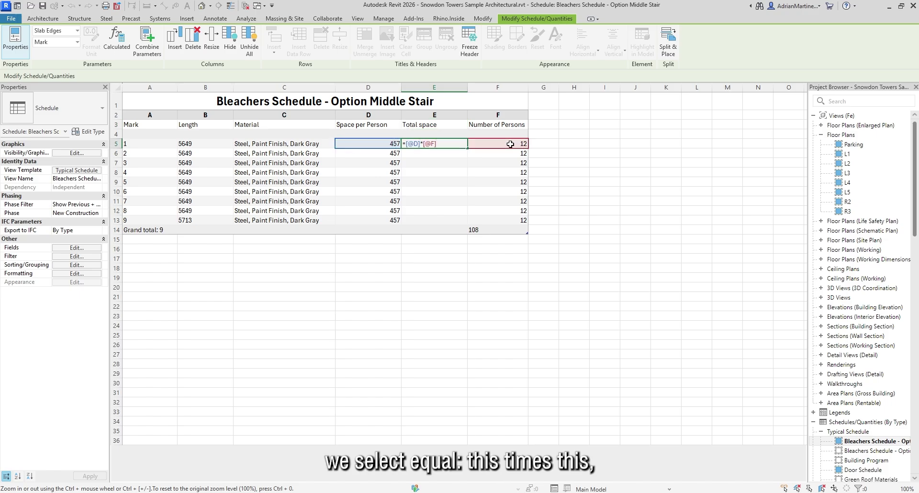
pyautogui.press('Return')
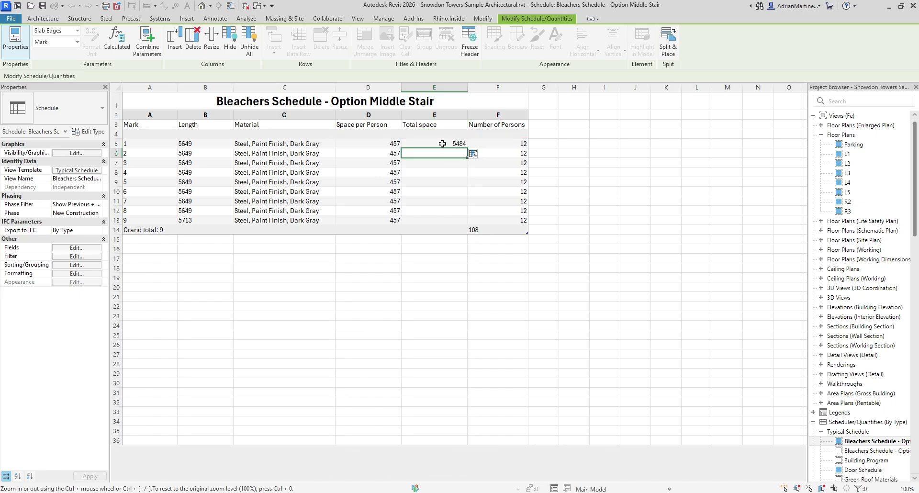
pyautogui.moveTo(467, 222); pyautogui.dragTo(467, 223)
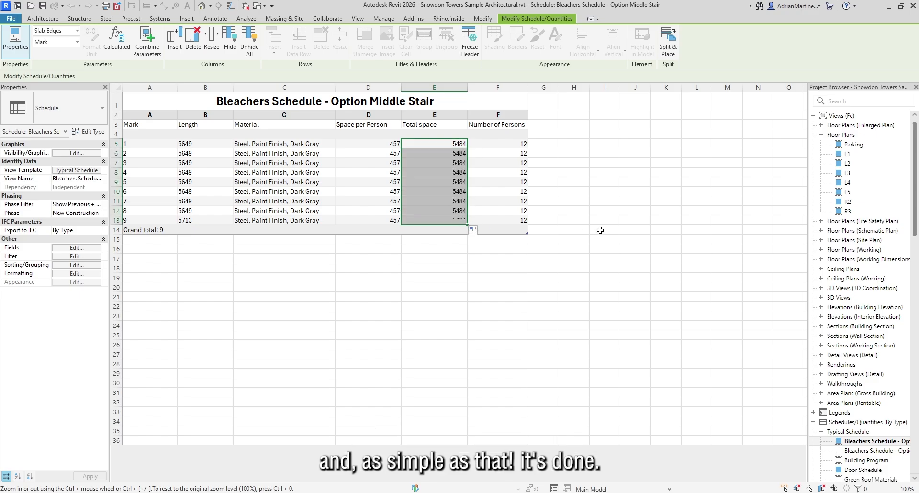
pyautogui.click(601, 230)
pyautogui.click(542, 246)
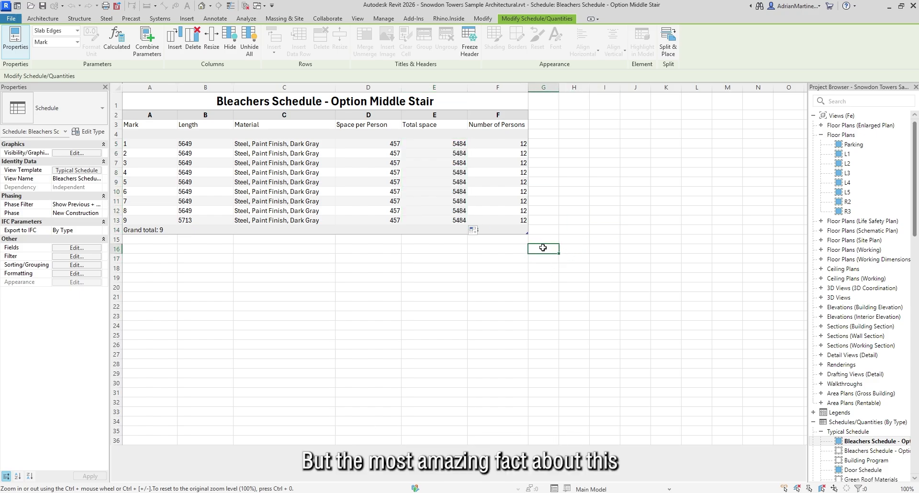
# - Review the Total space calculated value formula in the schedule fields, then close both dialogs
pyautogui.click(76, 247)
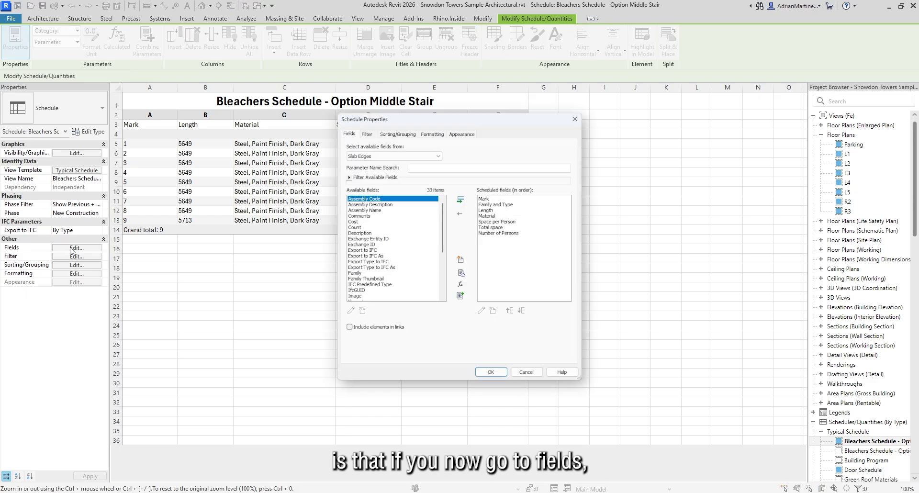
pyautogui.click(492, 225)
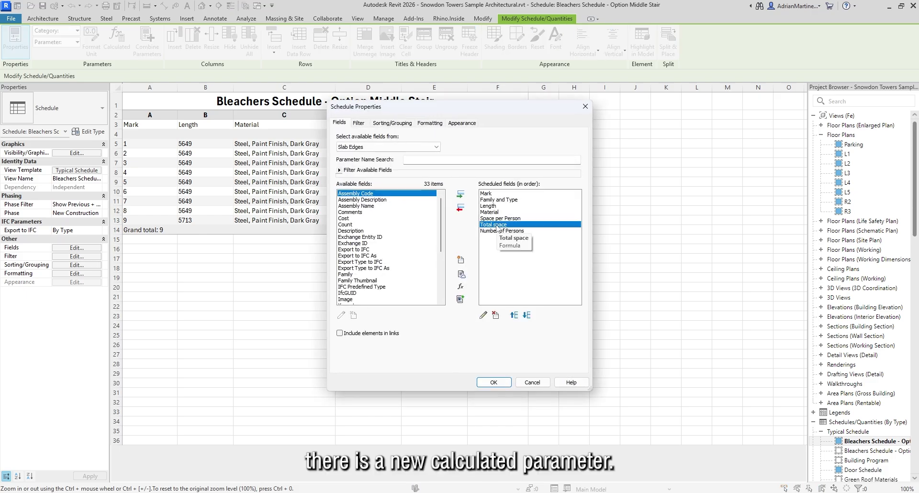
pyautogui.click(483, 315)
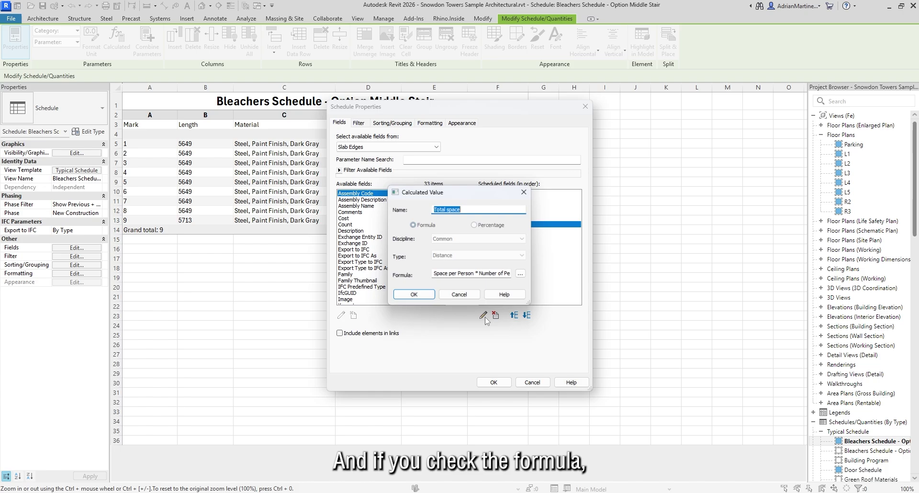
pyautogui.click(451, 275)
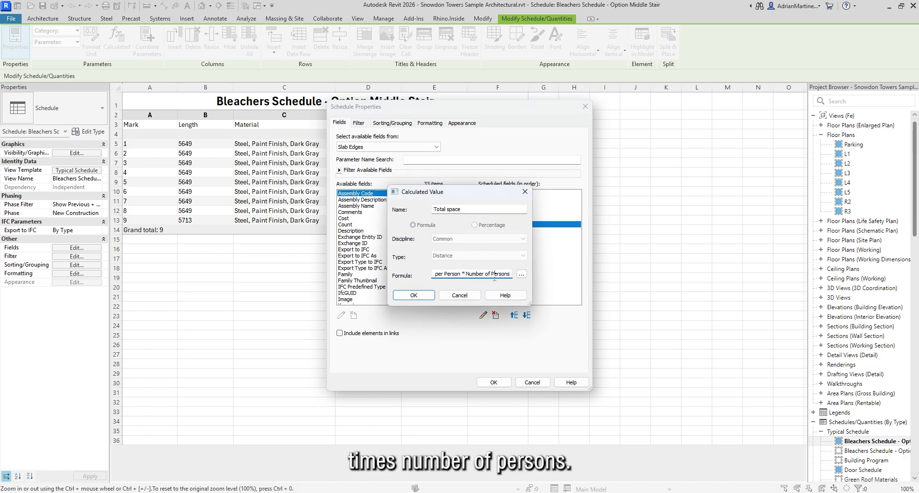
pyautogui.click(413, 295)
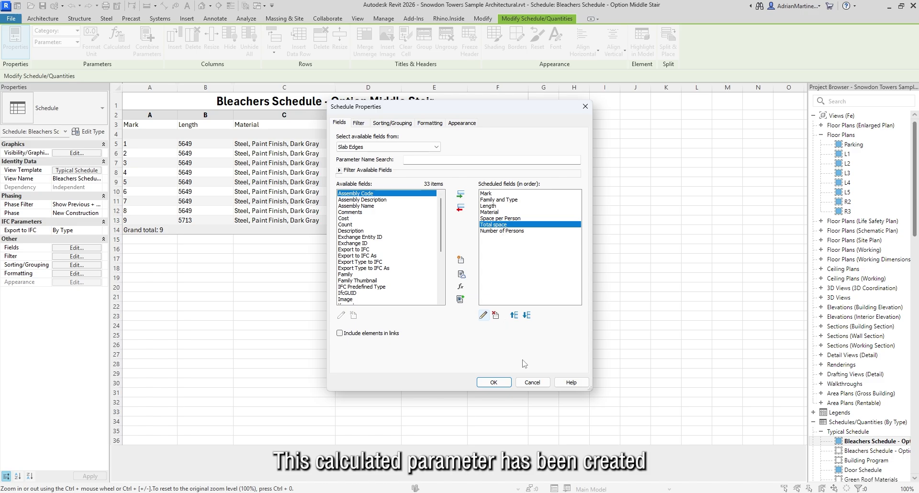
pyautogui.click(494, 382)
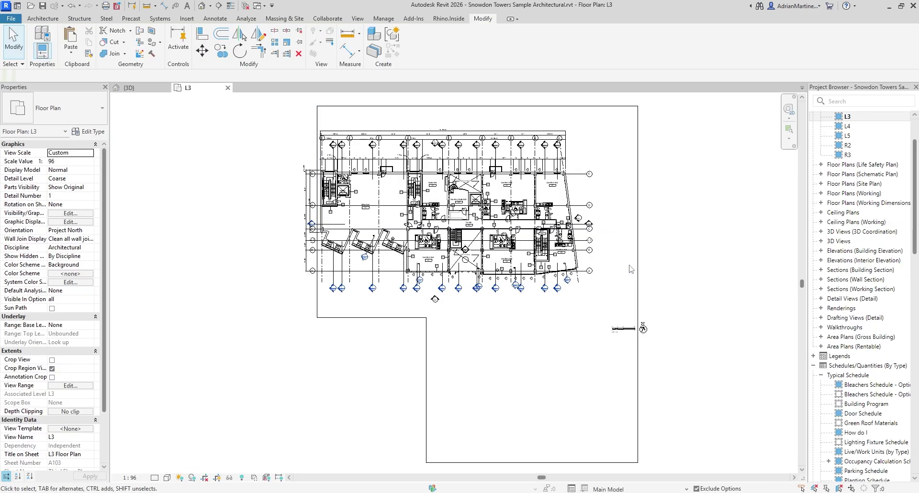
# - Sketch an L-shaped outline for the L3 crop region, finish the edit, then go to {3D}
pyautogui.click(638, 227)
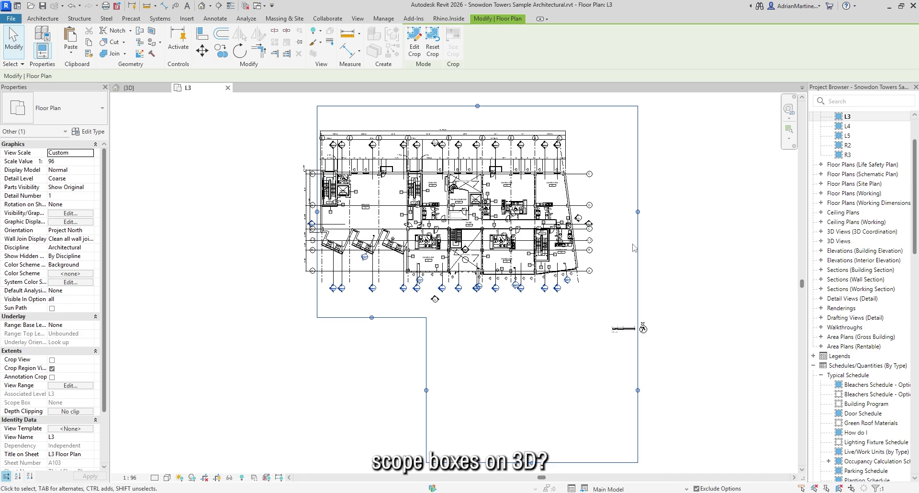
pyautogui.click(414, 40)
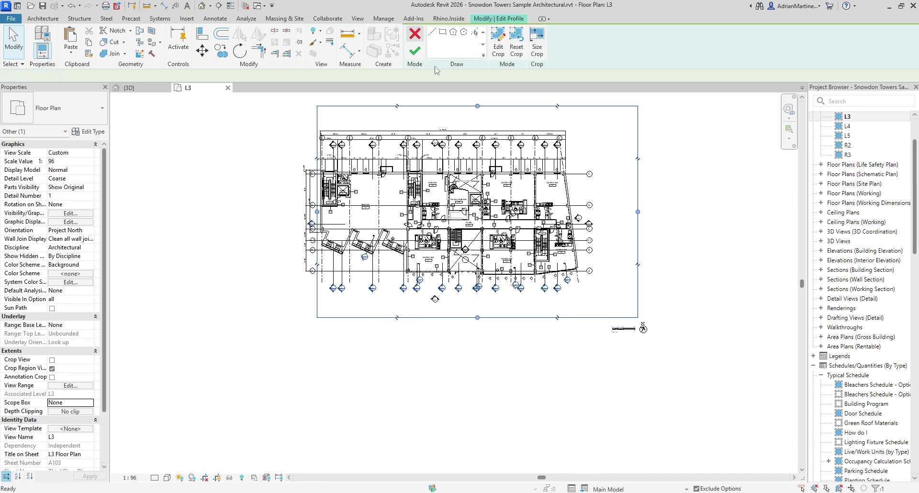
pyautogui.click(426, 462)
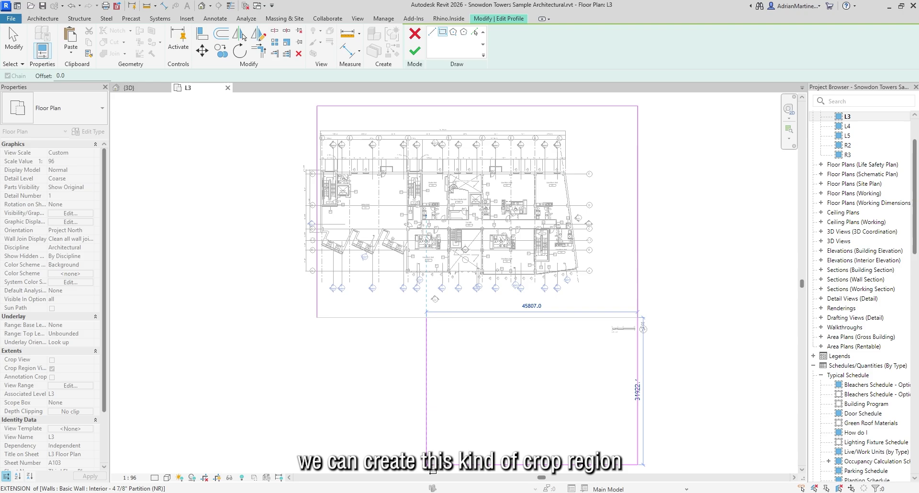
pyautogui.press('Escape')
pyautogui.press('Escape')
pyautogui.click(426, 335)
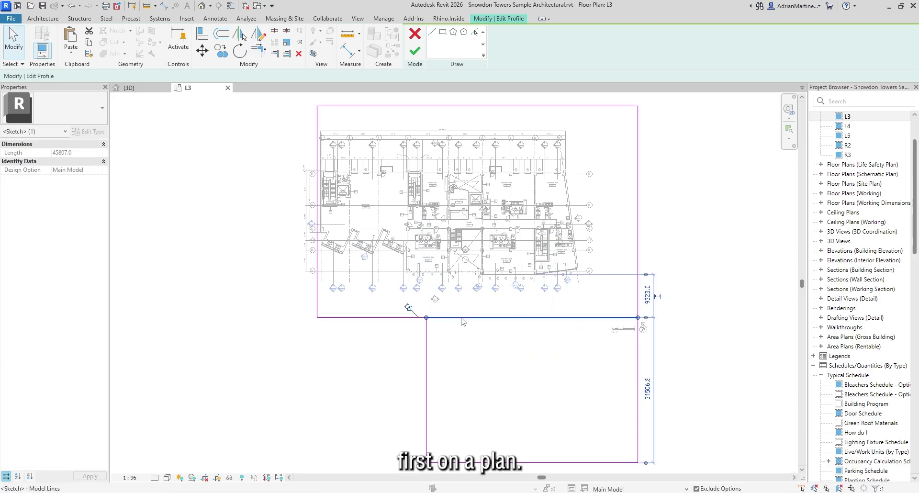
pyautogui.press('Escape')
pyautogui.click(414, 50)
pyautogui.click(129, 89)
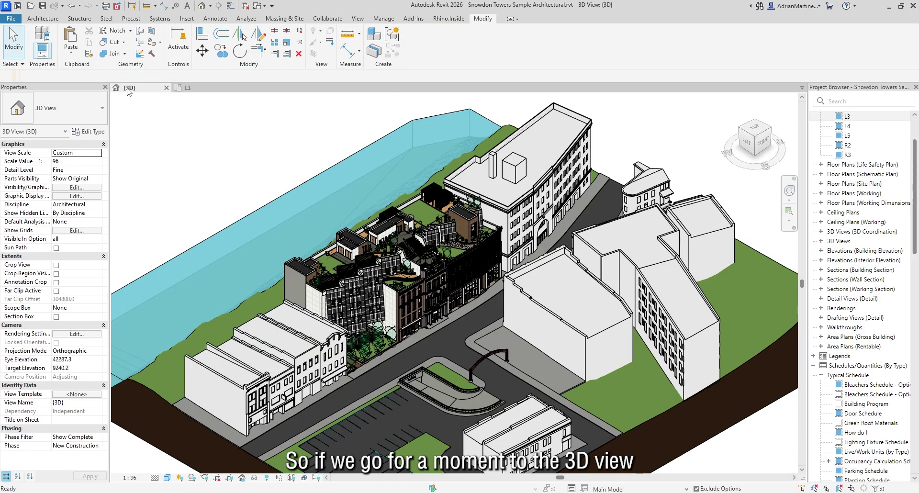
# - Set the 3D view's Scope Box to Levels and apply it
pyautogui.click(95, 308)
pyautogui.click(65, 331)
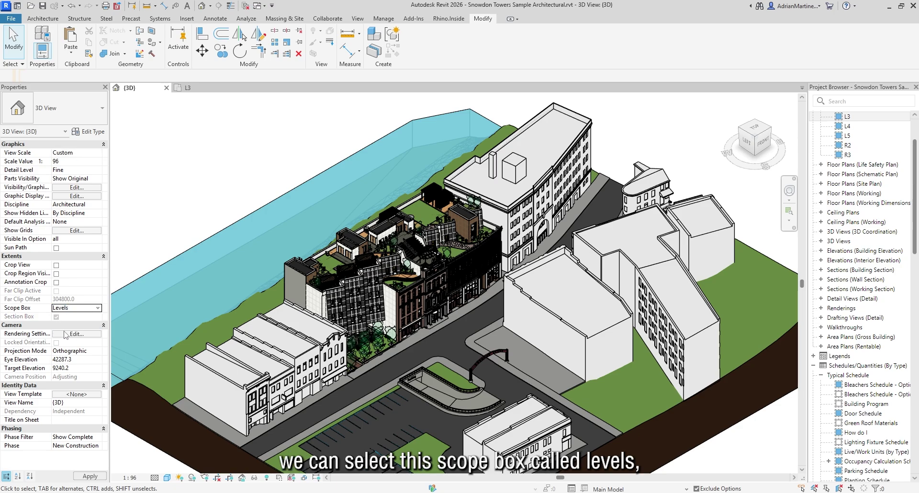
pyautogui.click(81, 477)
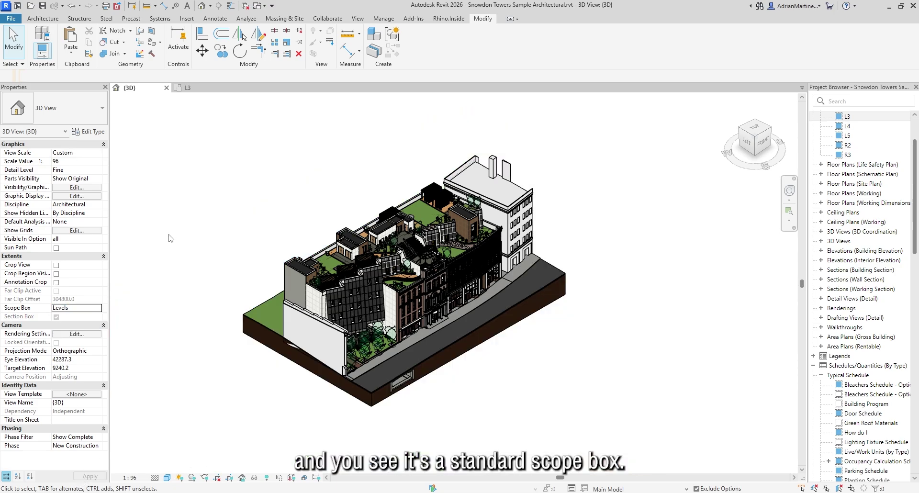
# - Create a scope box from the L3 crop region and crop the 3D view to Scope Box 1
pyautogui.click(203, 91)
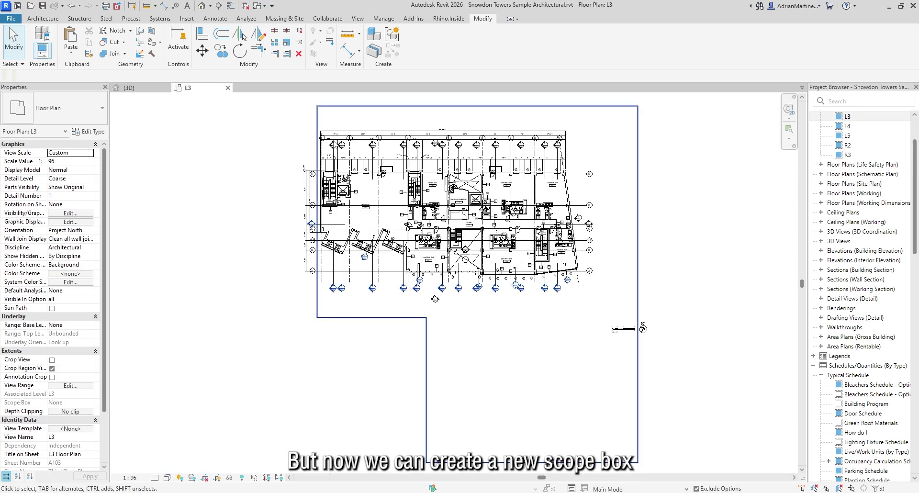
pyautogui.click(638, 194)
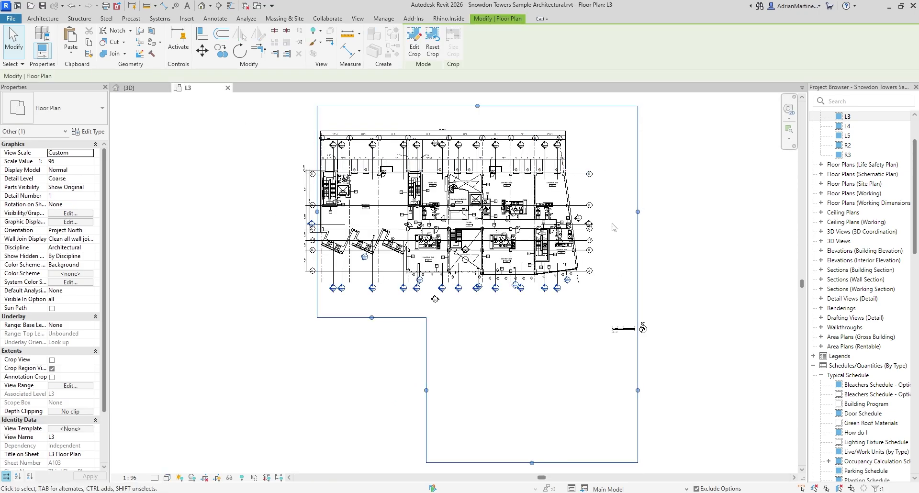
pyautogui.rightClick(637, 165)
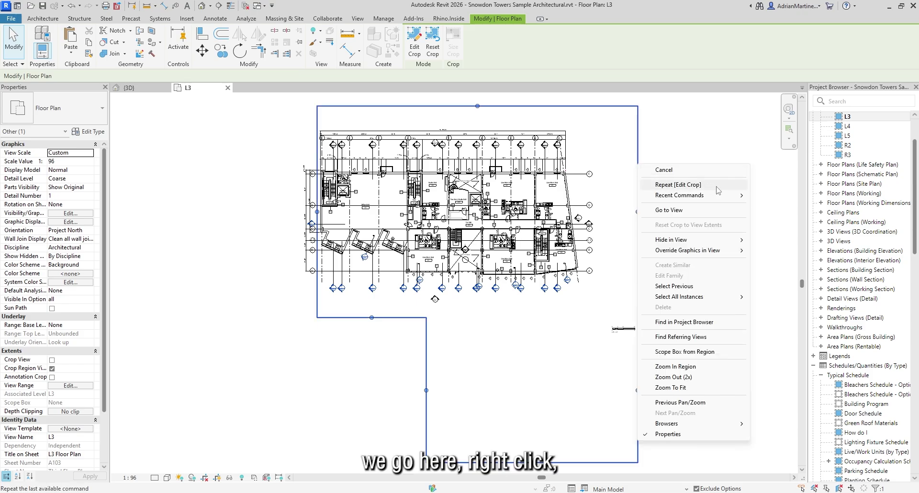
pyautogui.click(736, 357)
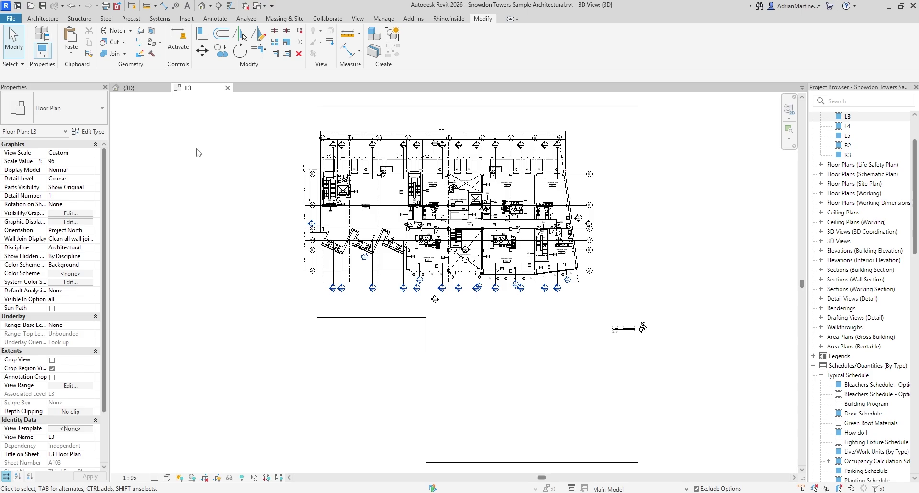
pyautogui.click(146, 91)
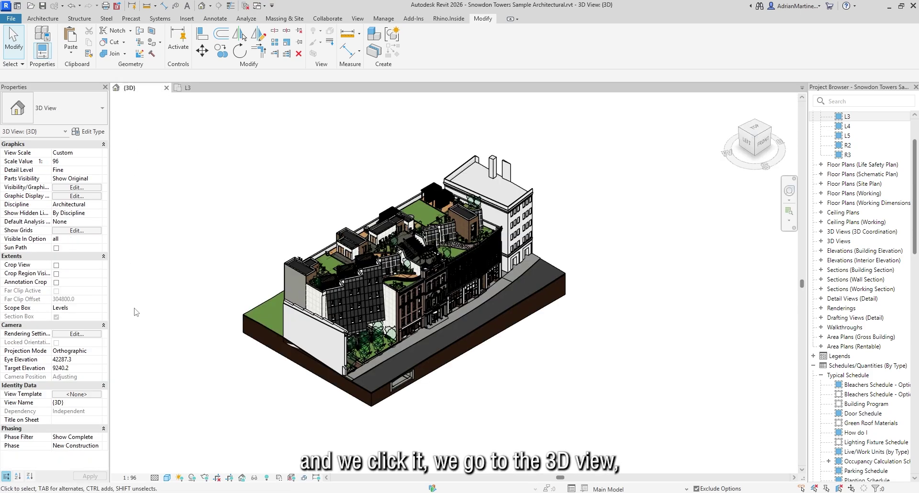
pyautogui.click(98, 307)
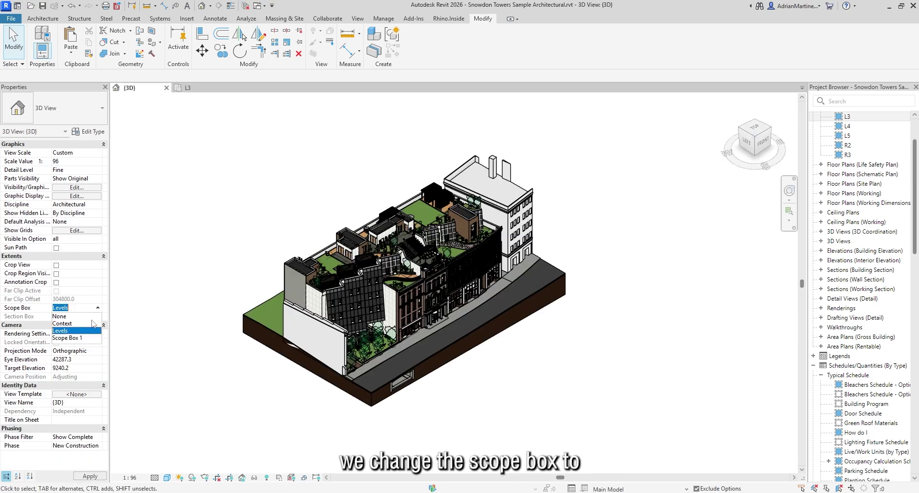
pyautogui.click(75, 338)
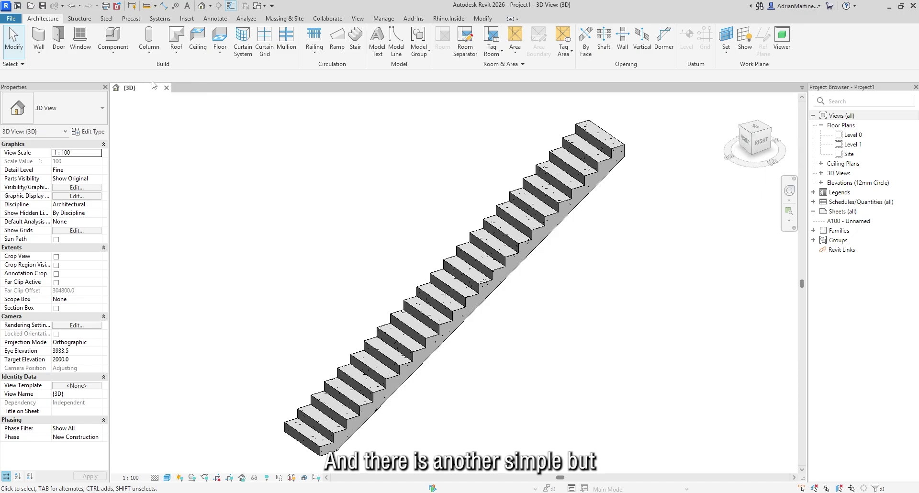
# - Draw a wall along the stair from its bottom end to its top end
pyautogui.click(38, 36)
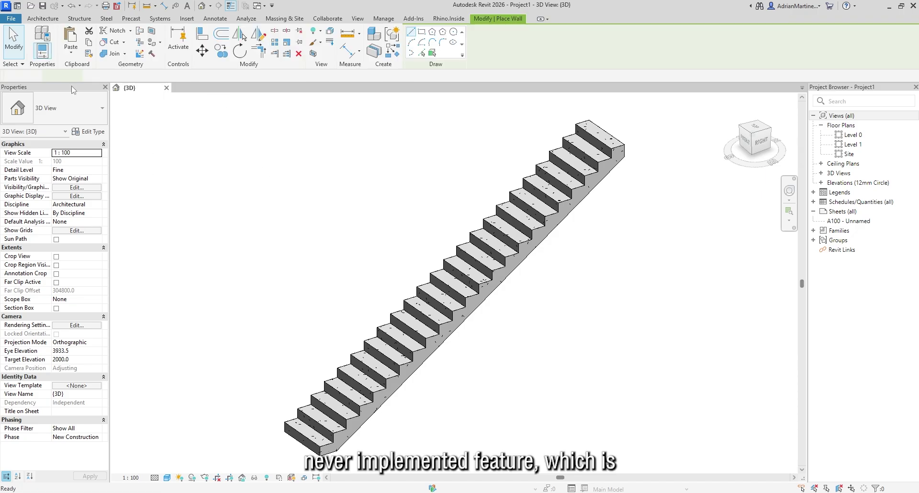
pyautogui.click(336, 449)
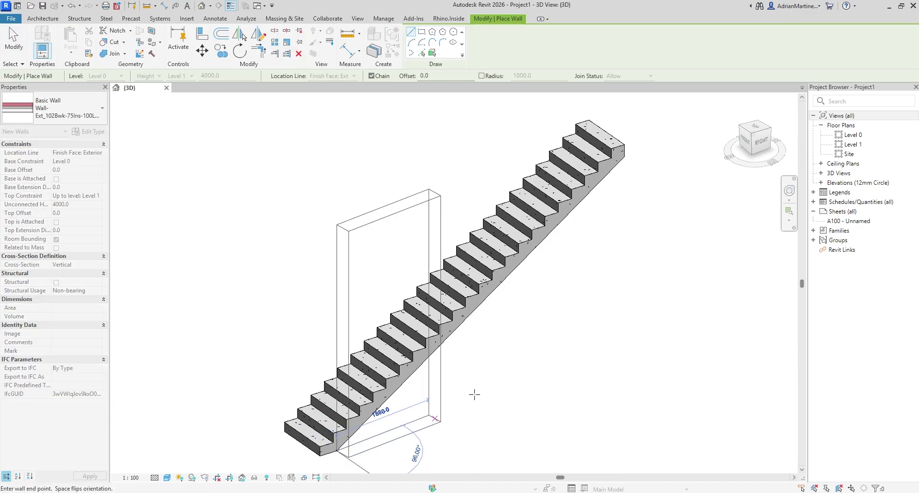
pyautogui.click(600, 362)
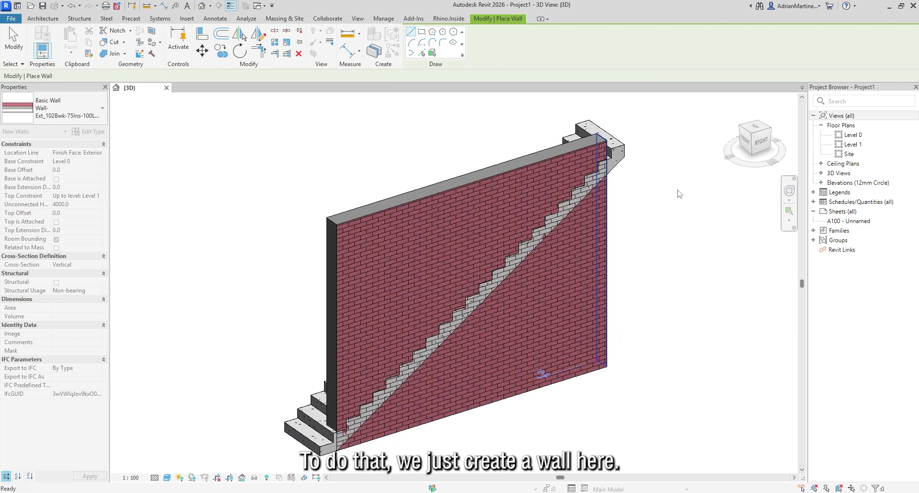
pyautogui.press('Escape')
pyautogui.press('Escape')
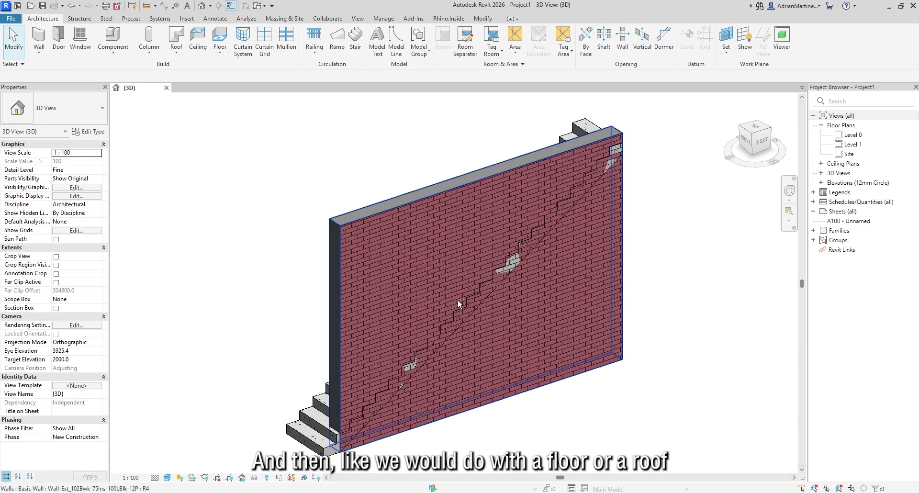
# - Attach the new wall's top/base to the stair and orbit to check the result
pyautogui.keyDown('shift'); pyautogui.moveTo(458, 299); pyautogui.dragTo(354, 119, button='middle'); pyautogui.keyUp('shift')
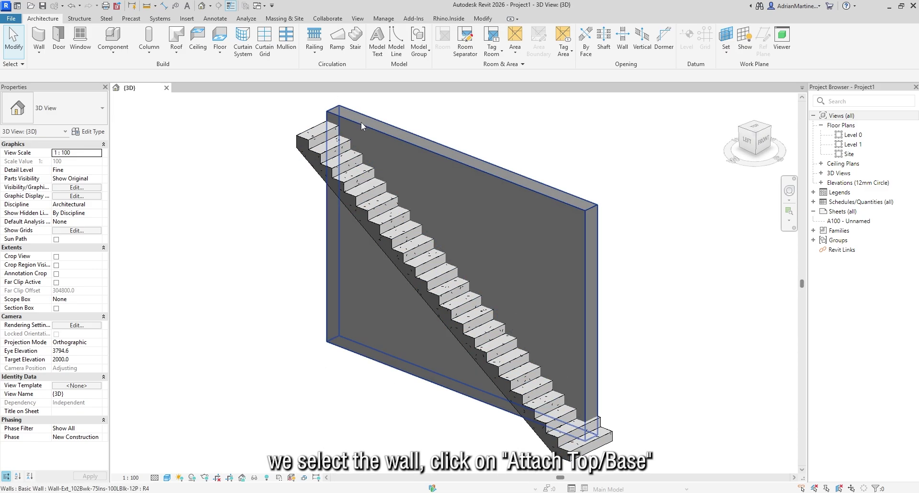
pyautogui.click(360, 121)
pyautogui.click(539, 42)
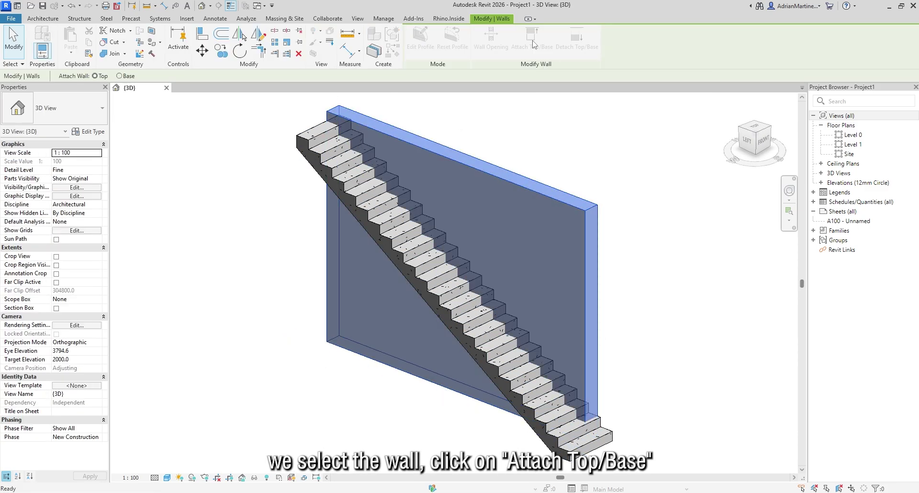
pyautogui.click(306, 144)
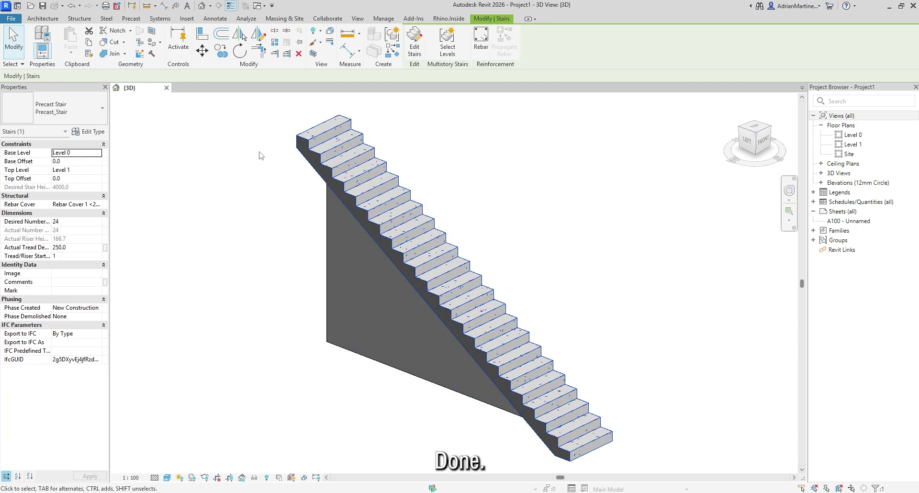
pyautogui.click(229, 197)
pyautogui.keyDown('shift'); pyautogui.moveTo(243, 229); pyautogui.dragTo(624, 290, button='middle'); pyautogui.keyUp('shift')
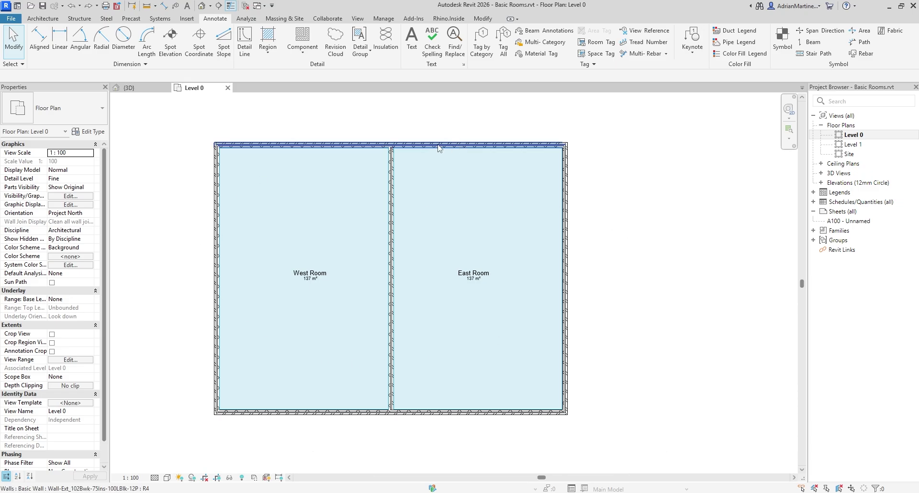
# - Place a colour fill legend right of the plan with Space Type Rooms and scheme By Room Name
pyautogui.click(739, 53)
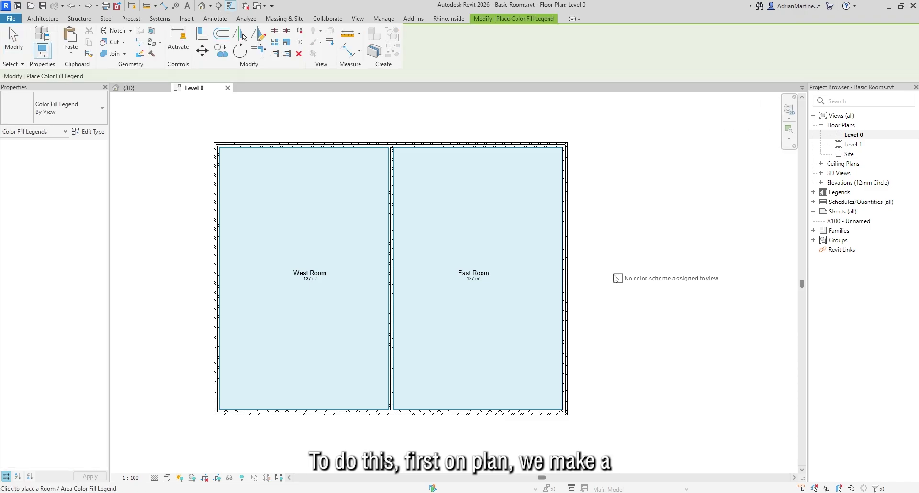
pyautogui.click(605, 267)
pyautogui.click(450, 249)
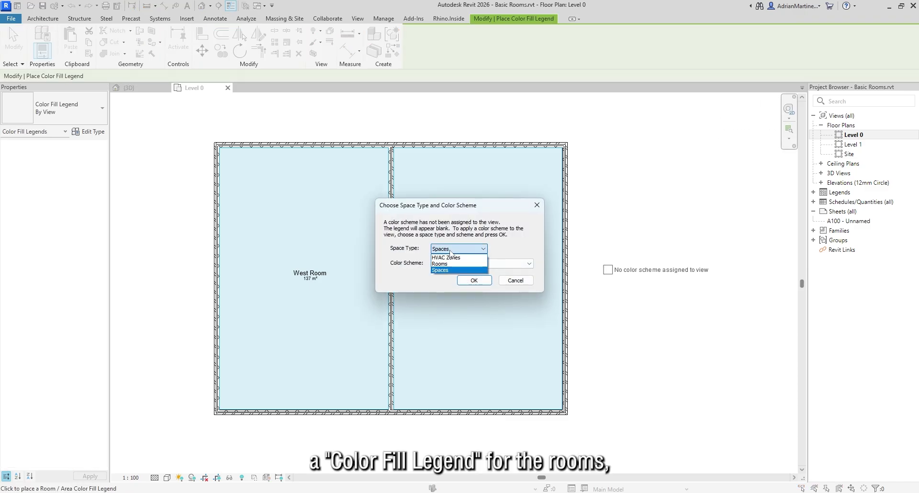
pyautogui.click(451, 264)
pyautogui.click(481, 263)
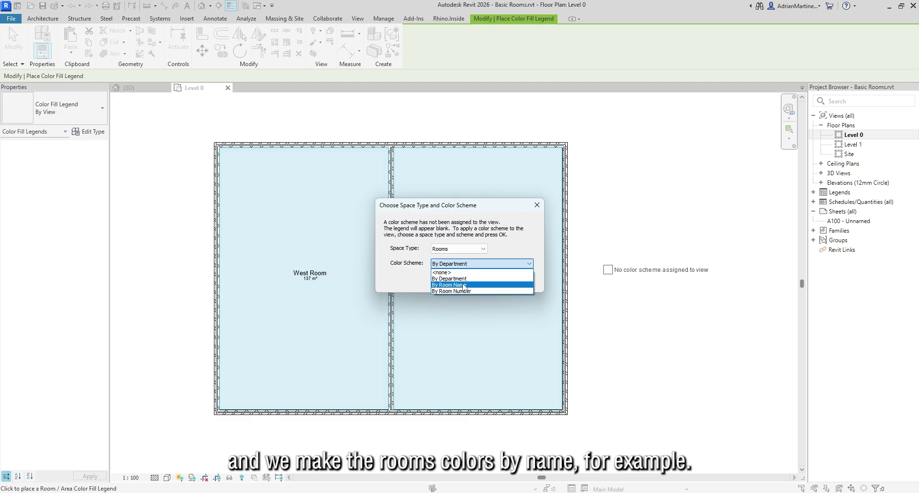
pyautogui.click(454, 289)
pyautogui.click(473, 281)
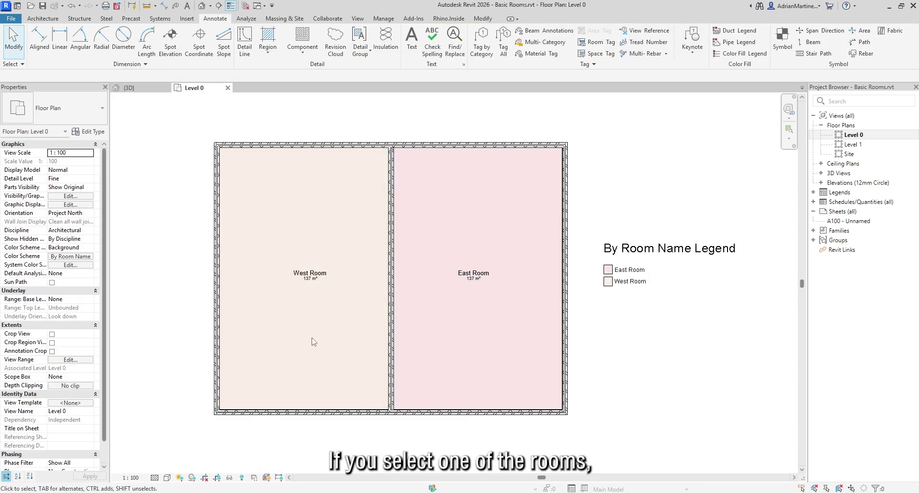
# - Inspect the West Room and East Room properties, then clear the selection
pyautogui.click(320, 278)
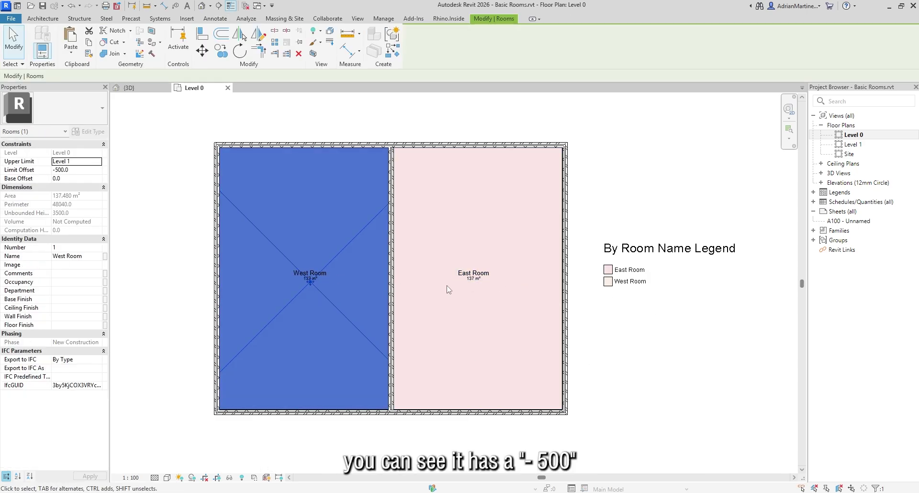
pyautogui.click(486, 277)
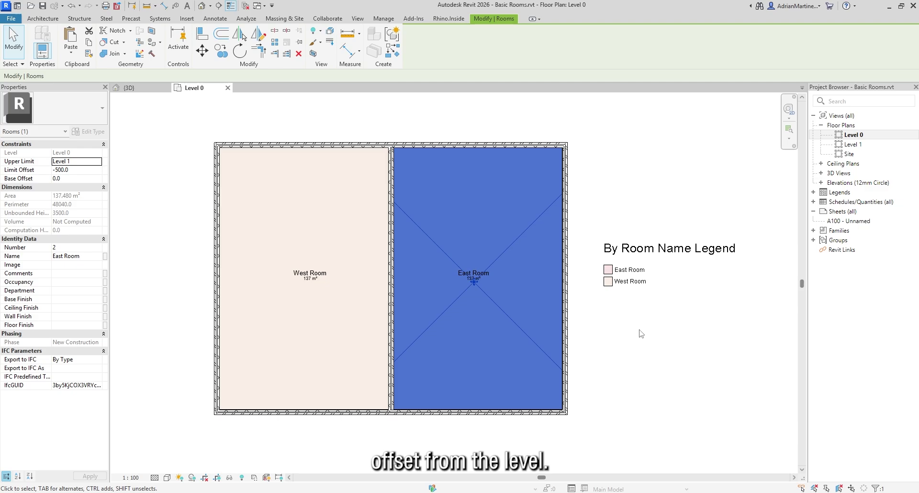
pyautogui.click(178, 168)
# - Turn on the Rooms category in the 3D view's Visibility/Graphics (VG) settings
pyautogui.click(144, 89)
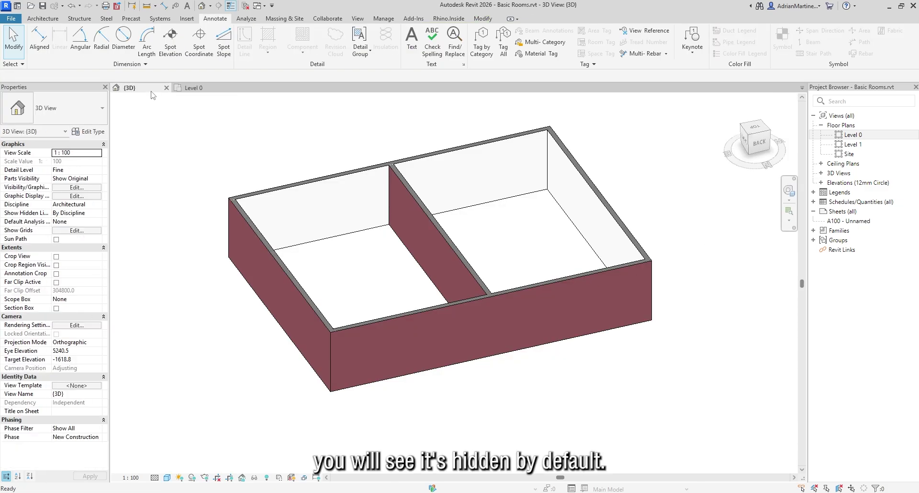
pyautogui.moveTo(311, 144); pyautogui.dragTo(305, 176, button='middle')
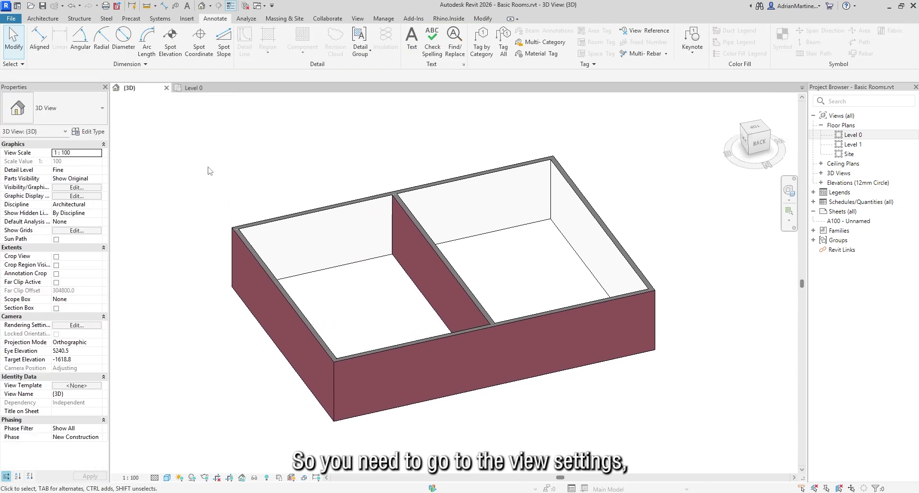
pyautogui.press('v')
pyautogui.press('g')
pyautogui.scroll(-10, 319, 278)
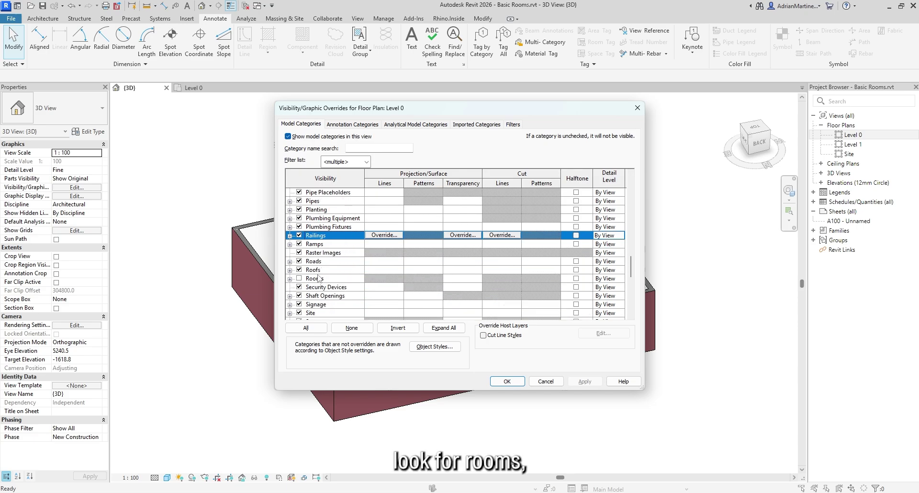
pyautogui.click(299, 278)
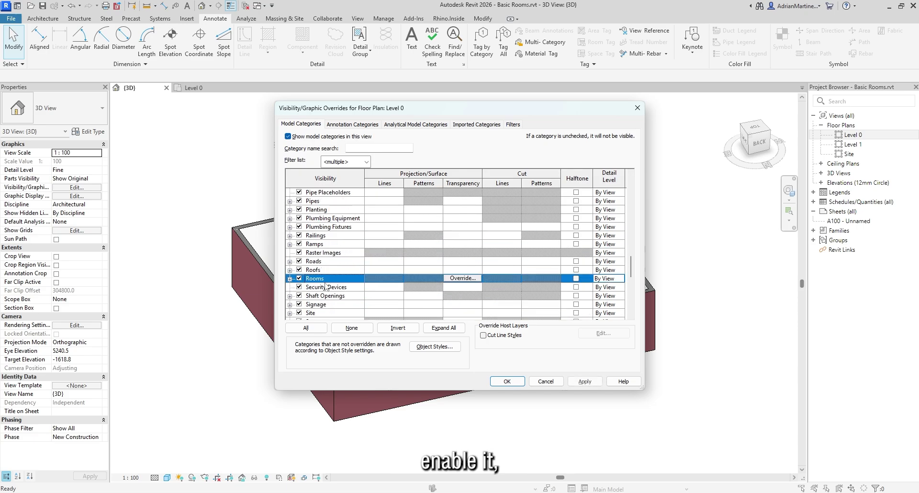
pyautogui.click(507, 381)
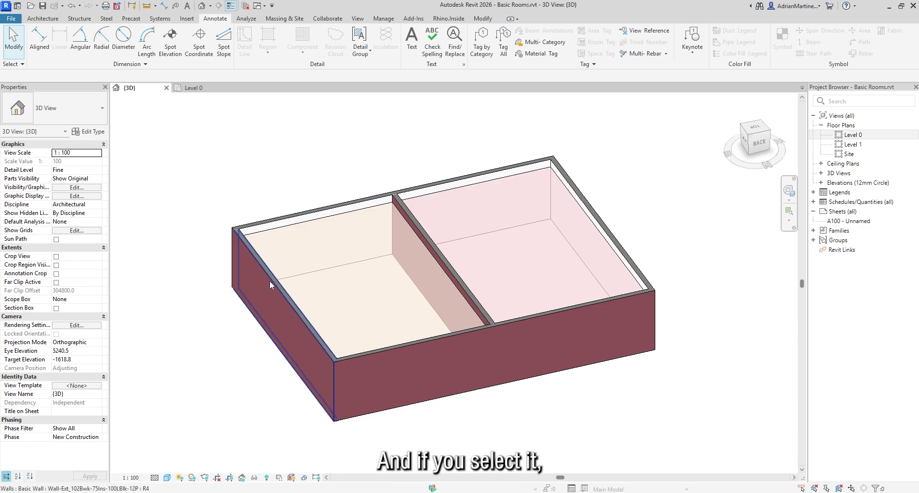
# - Temporarily hide the walls so the West and East Rooms show, then orbit to a low side view
pyautogui.click(291, 228)
pyautogui.click(289, 225)
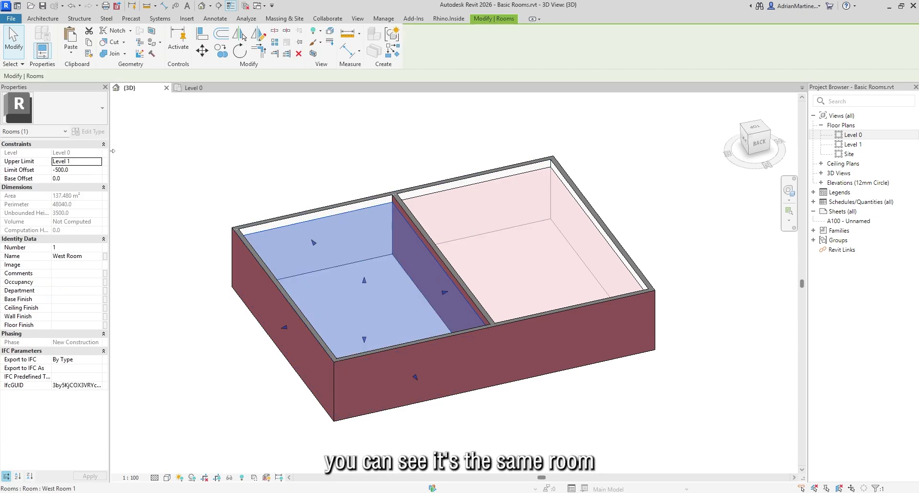
pyautogui.click(336, 162)
pyautogui.click(444, 194)
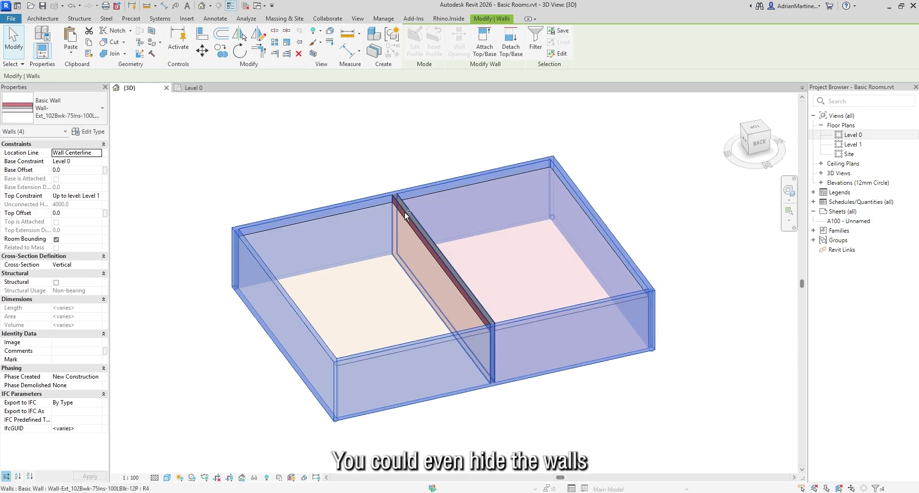
pyautogui.press('h')
pyautogui.press('h')
pyautogui.keyDown('shift'); pyautogui.moveTo(373, 179); pyautogui.dragTo(687, 294, button='middle'); pyautogui.keyUp('shift')
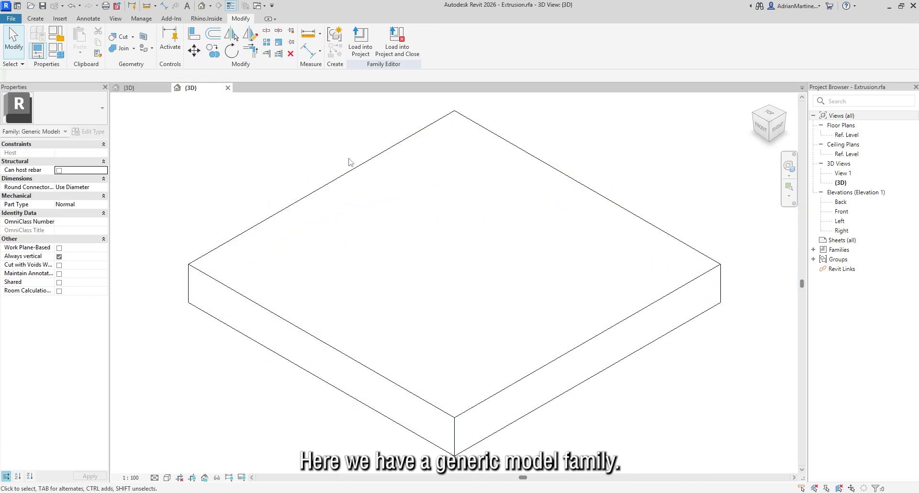
# - Create a Text instance parameter 'Type Description' grouped under Data in Family Types
pyautogui.click(61, 57)
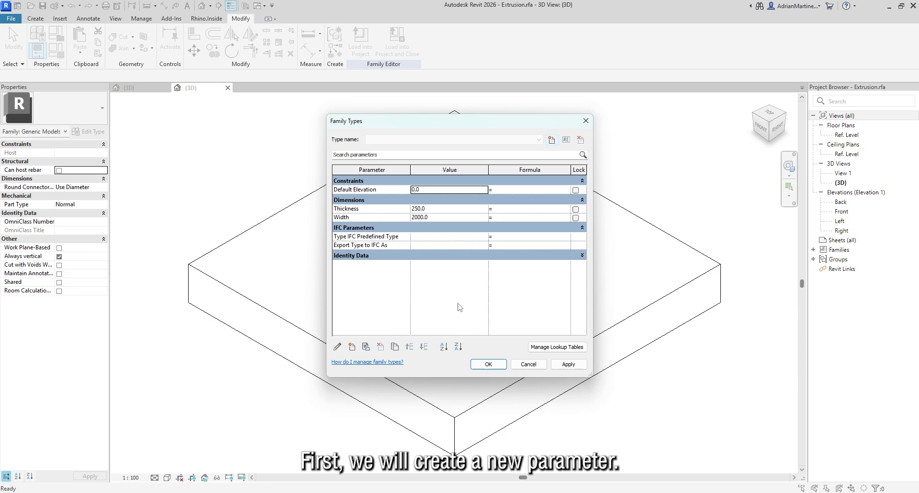
pyautogui.click(352, 346)
pyautogui.click(389, 279)
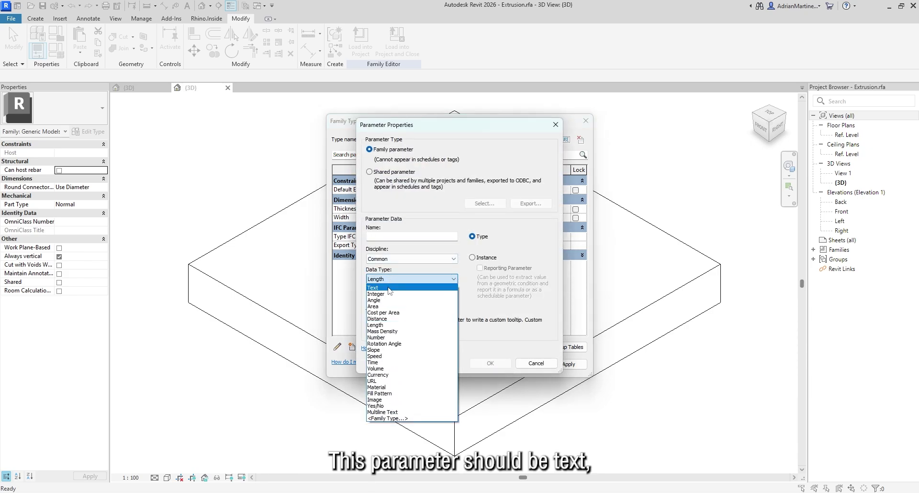
pyautogui.click(388, 288)
pyautogui.click(412, 300)
pyautogui.scroll(3, 390, 345)
pyautogui.click(379, 341)
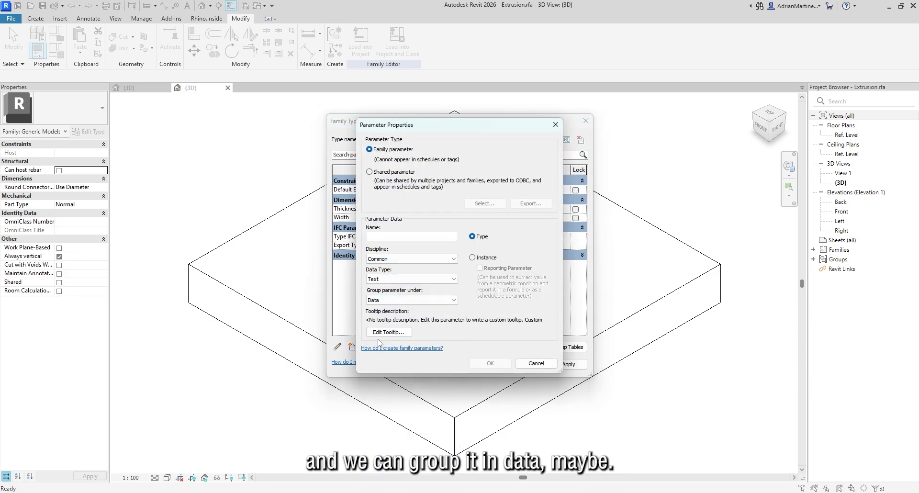
pyautogui.click(407, 236)
pyautogui.write('Type Description')
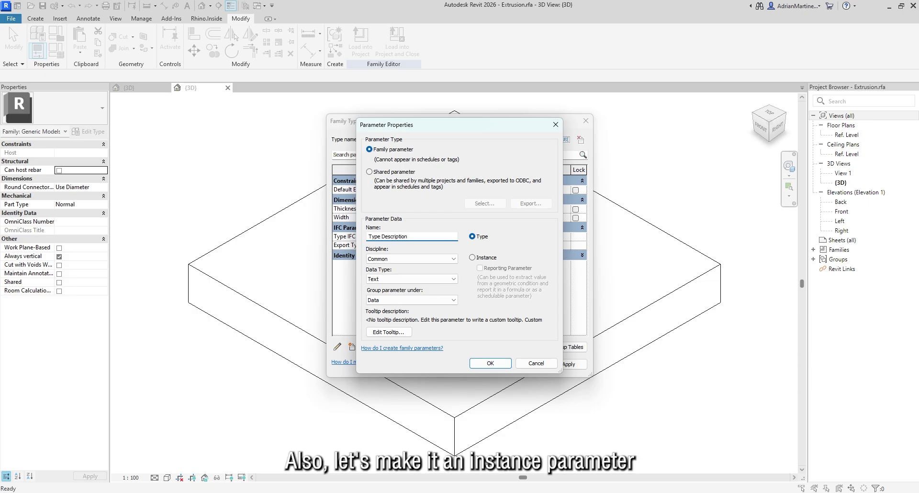
pyautogui.click(472, 257)
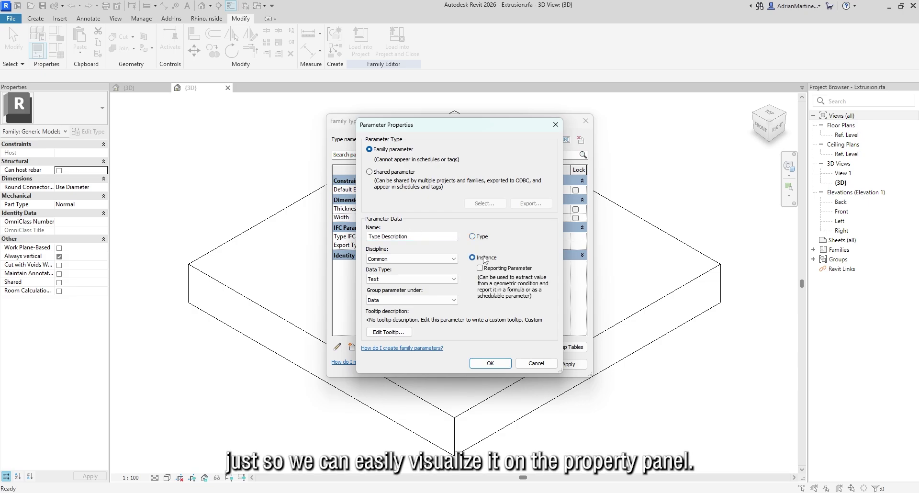
pyautogui.click(490, 363)
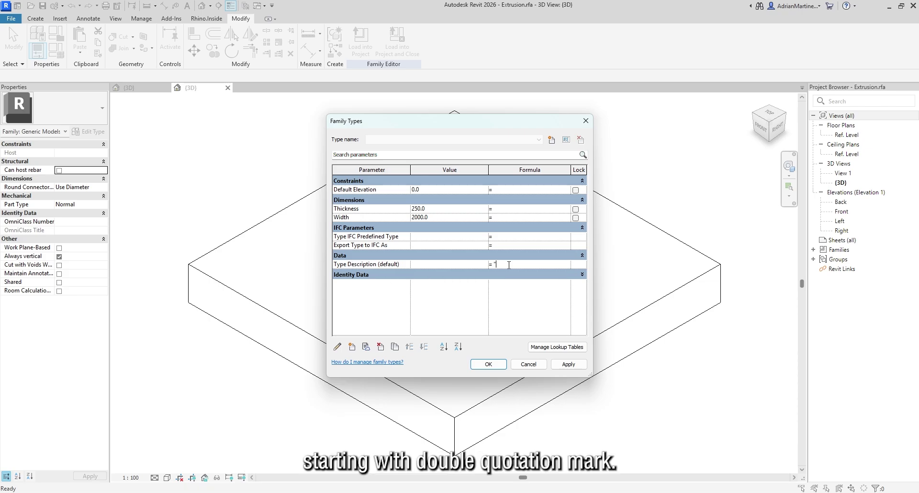
# - Set the Type Description formula to quoted text joined with Thickness and Width in mm
pyautogui.write('type of')
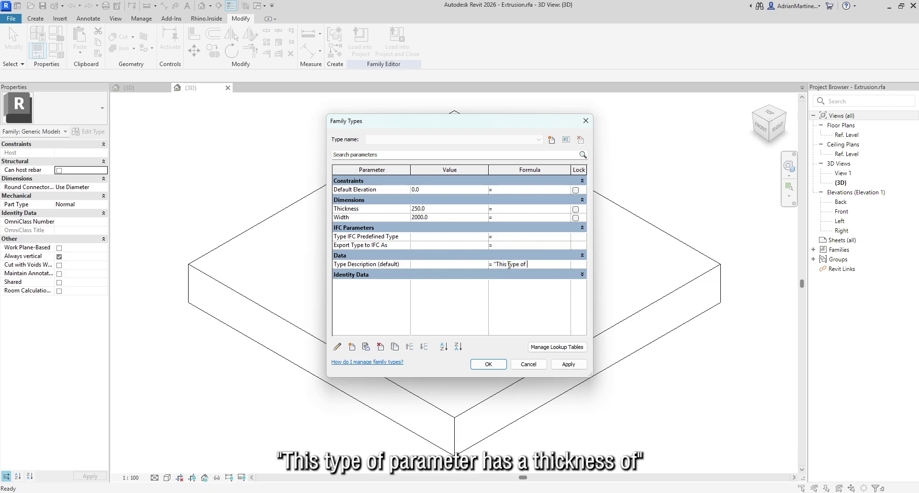
pyautogui.write('ickness of ')
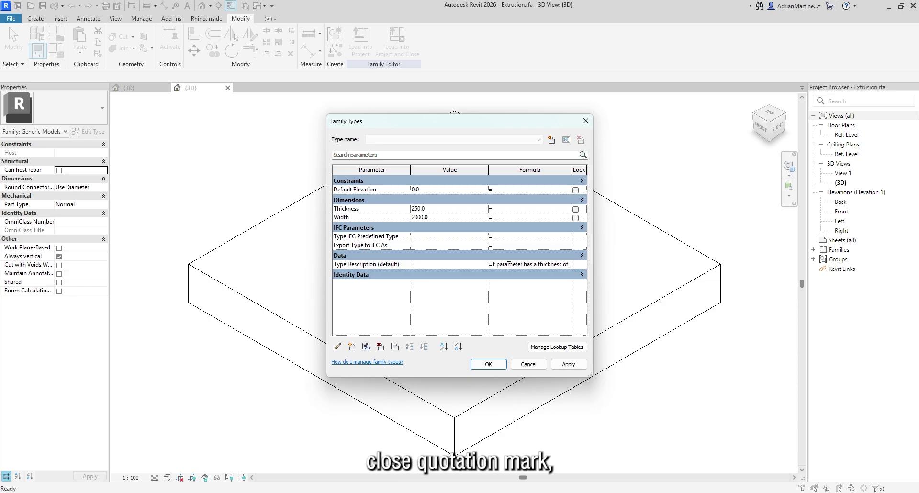
pyautogui.write('" Thi')
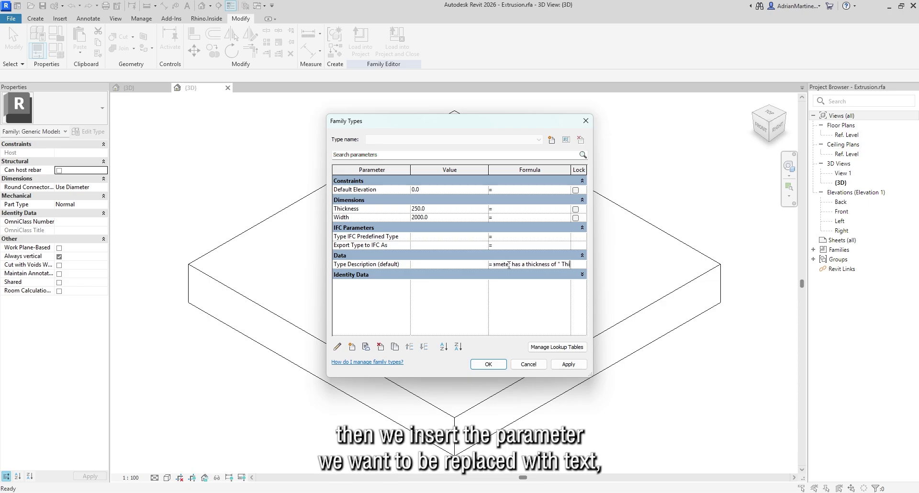
pyautogui.write('ckness')
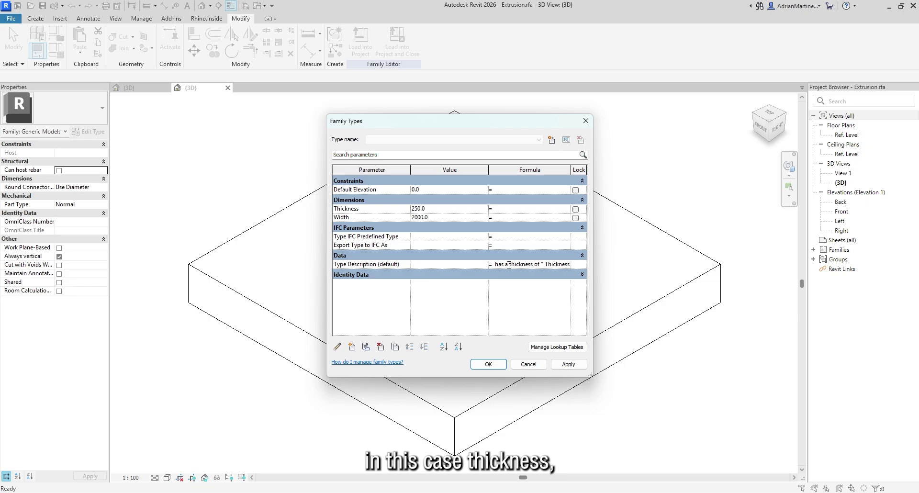
pyautogui.write(' "')
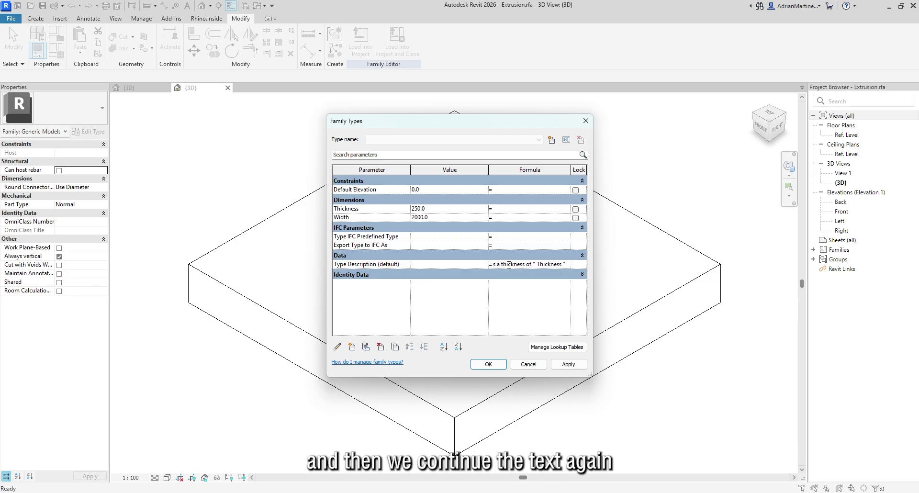
pyautogui.write(' a mm and a width')
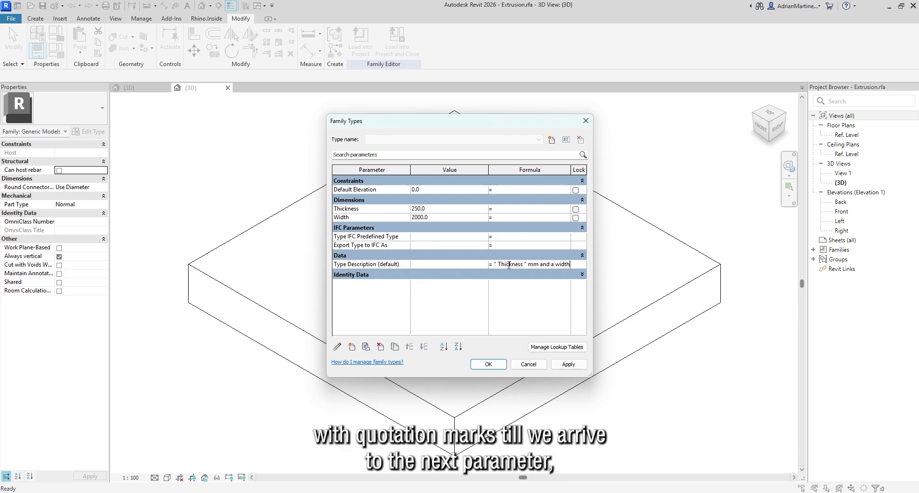
pyautogui.write(' of " Wi')
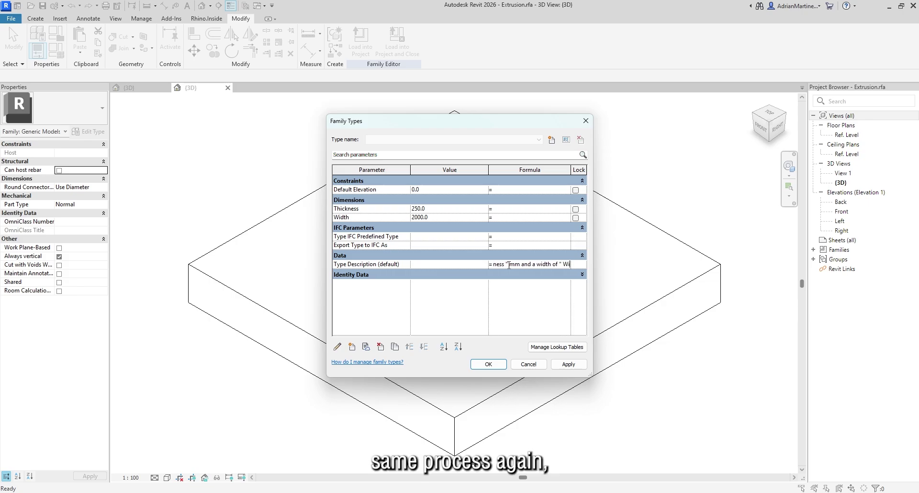
pyautogui.write('dth " mm"')
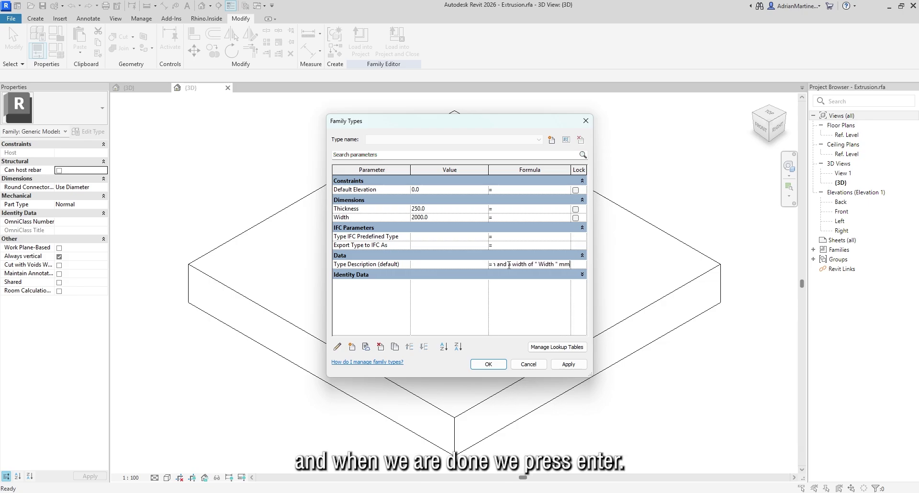
pyautogui.press('Return')
# - Change the family's Thickness to 350 and Width to 1500 to test the Type Description
pyautogui.moveTo(440, 267)
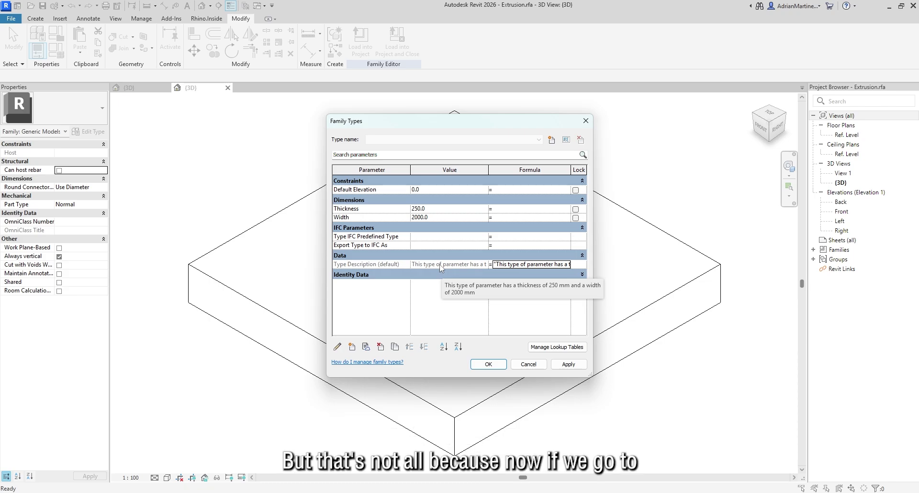
pyautogui.click(432, 208)
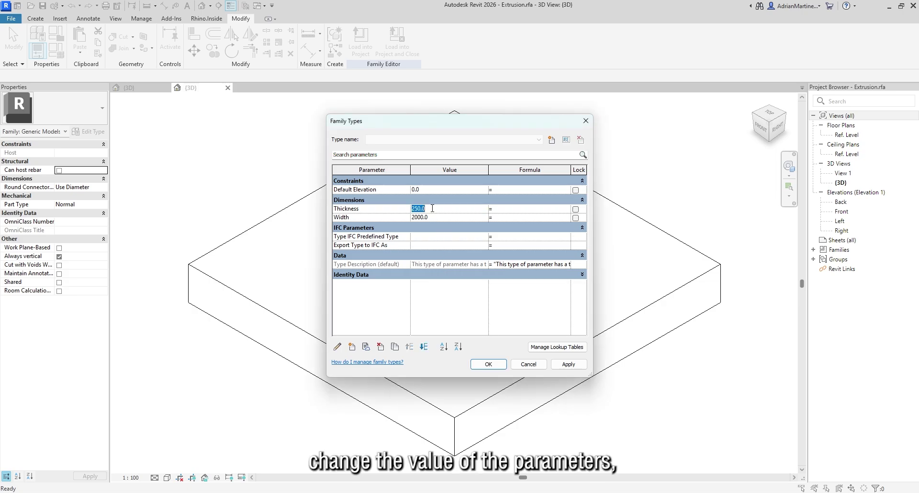
pyautogui.write('350')
pyautogui.click(437, 217)
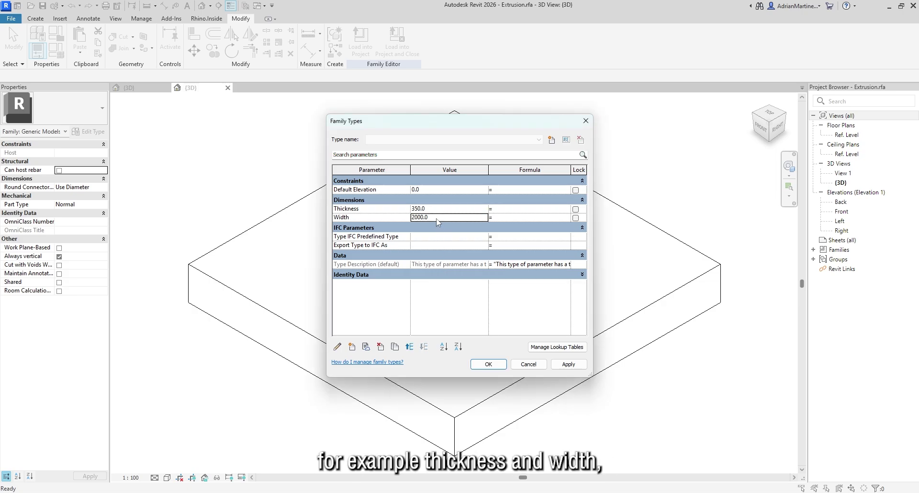
pyautogui.write('1500')
pyautogui.press('Tab')
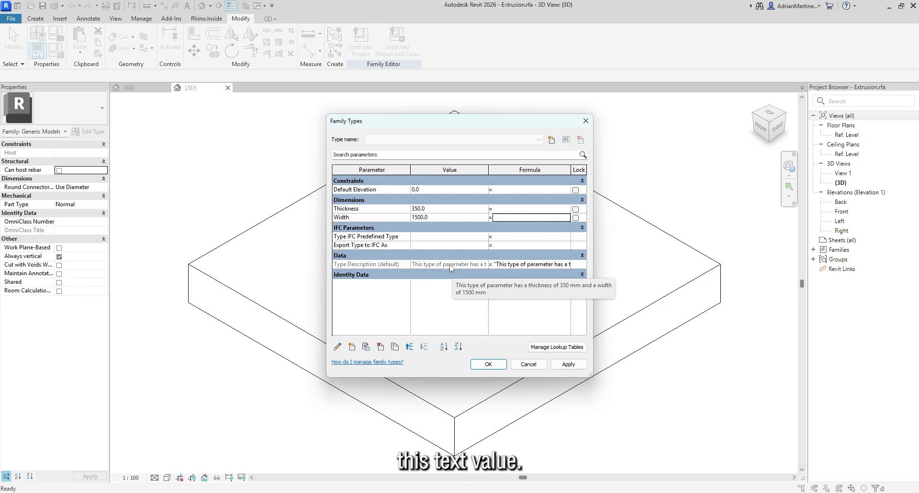
# - Restore Thickness to 250 and Width to 2000
pyautogui.click(435, 209)
pyautogui.write('250')
pyautogui.press('Tab')
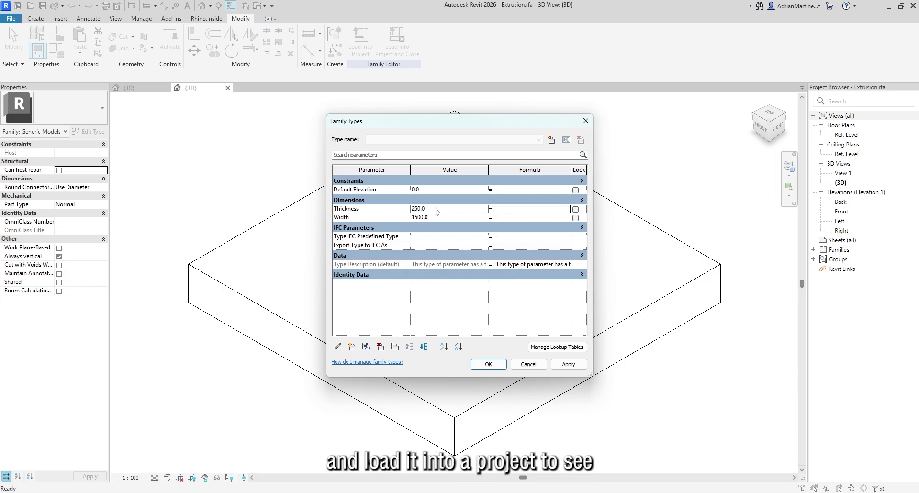
pyautogui.click(437, 217)
pyautogui.write('2000')
pyautogui.press('Tab')
# - Load the Extrusion family into Text Parameters.rvt and give its type Thickness 100 mm, Width 2500 mm
pyautogui.click(488, 363)
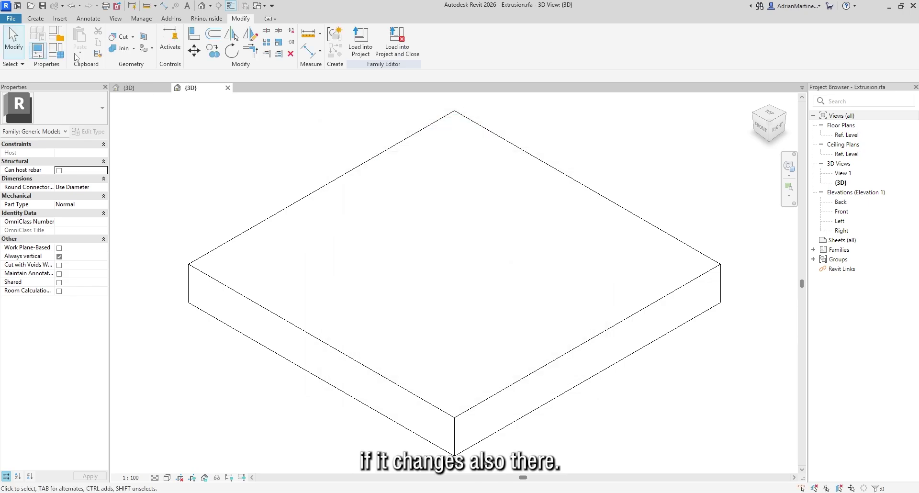
pyautogui.click(360, 41)
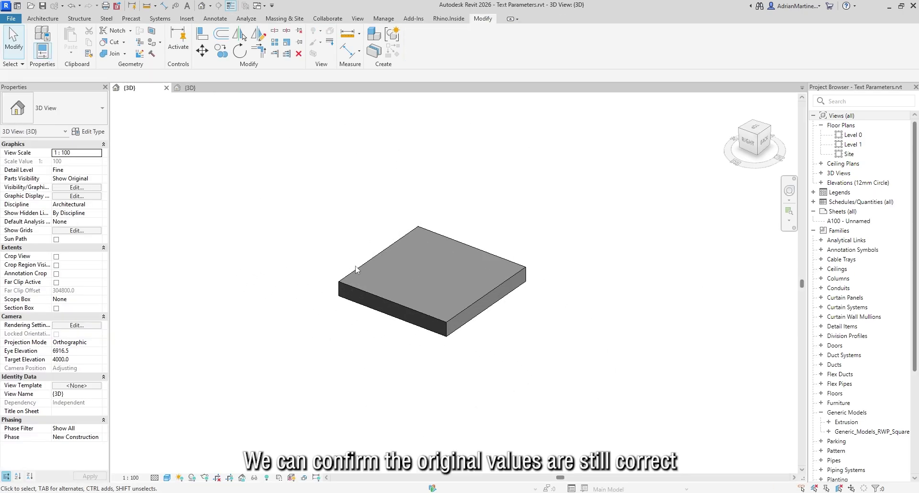
pyautogui.click(356, 269)
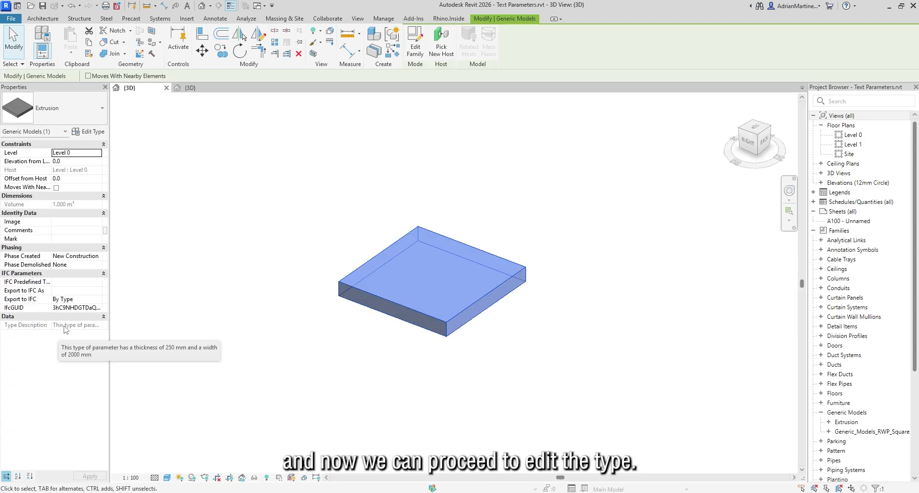
pyautogui.click(87, 131)
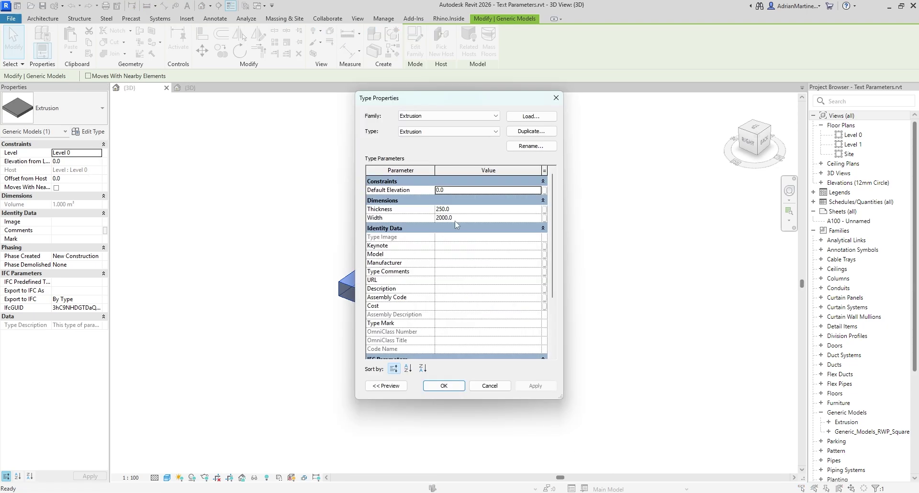
pyautogui.click(461, 386)
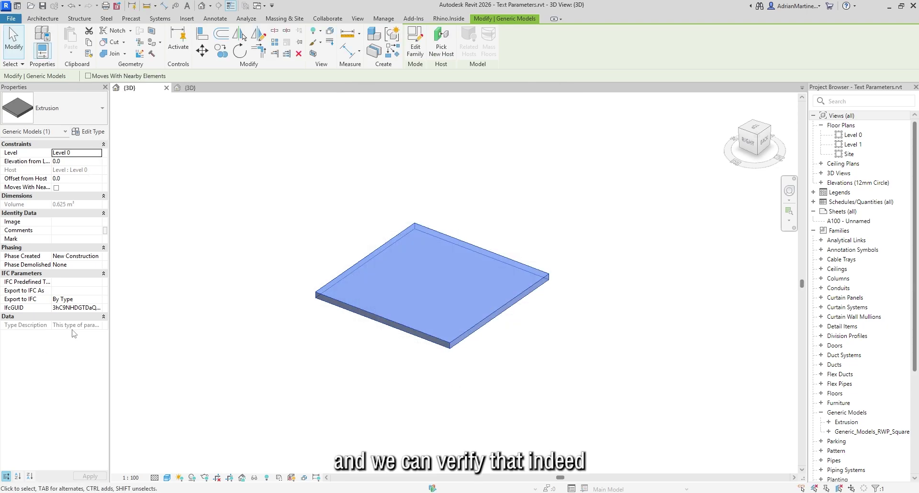